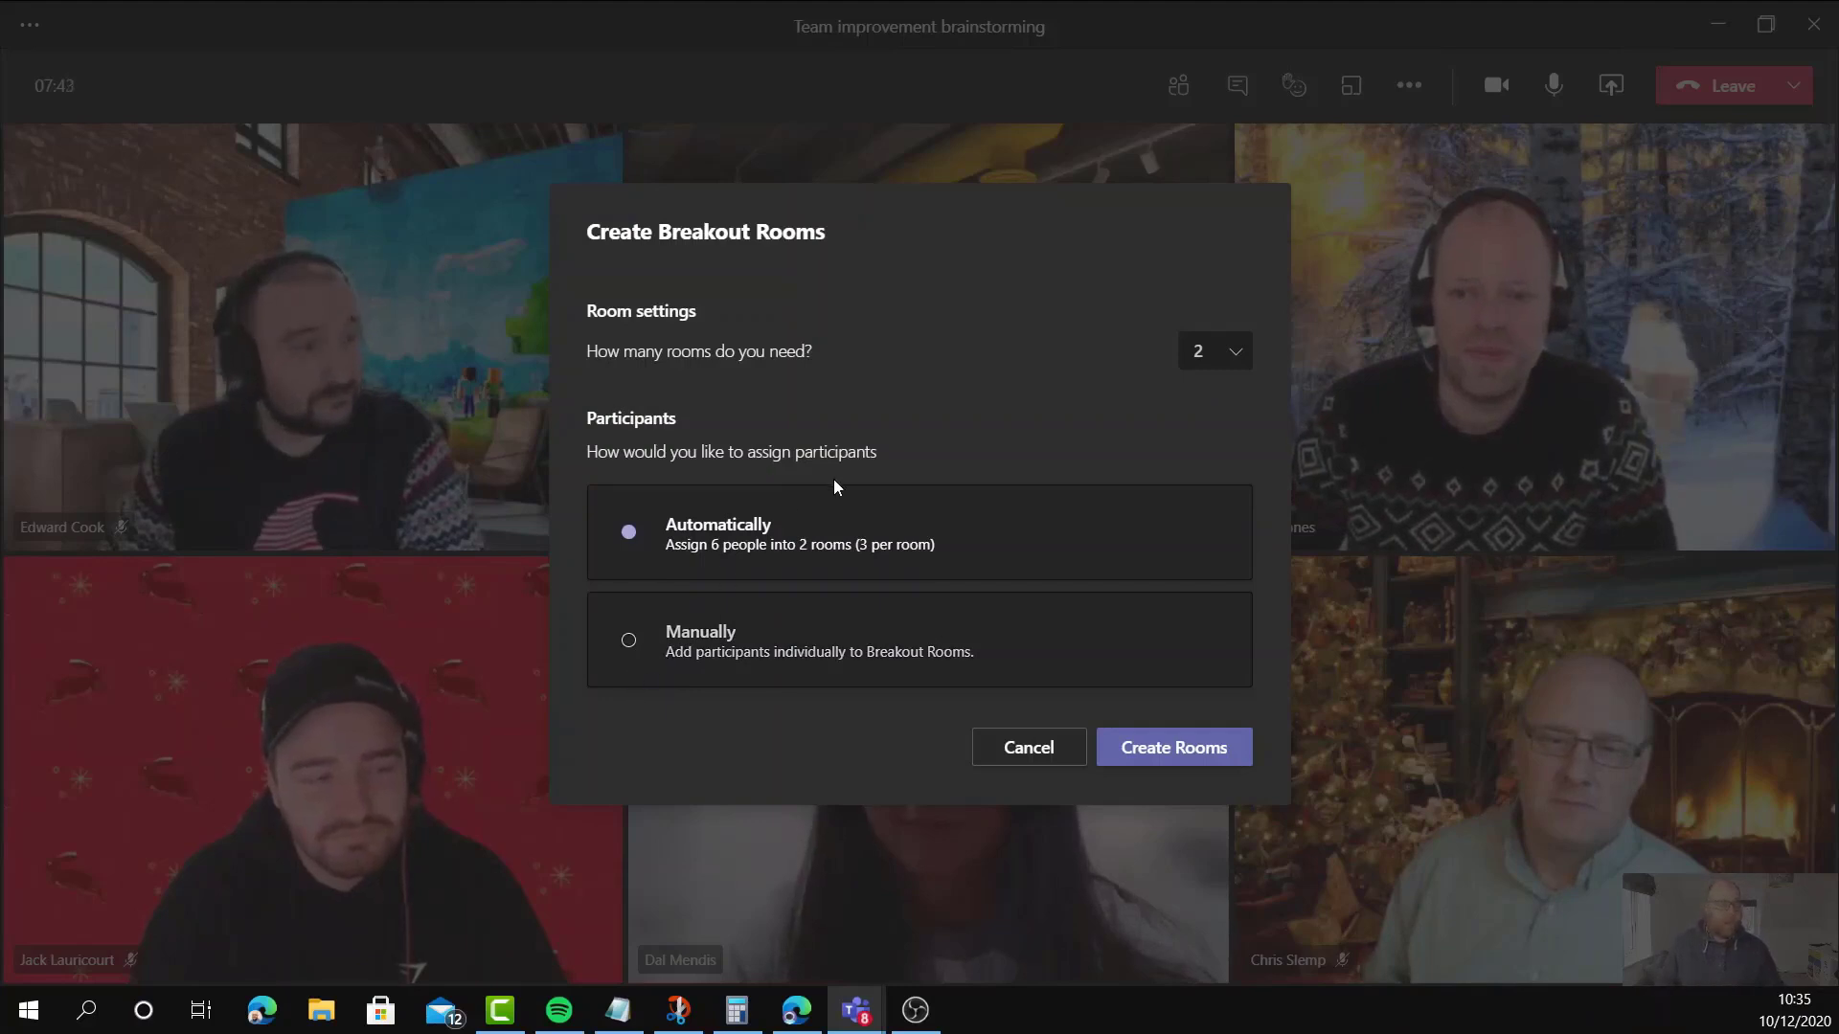
# - Create two breakout rooms with automatic participant assignment, and reassign the first participant in Room 2 to Room 1
pyautogui.click(1156, 750)
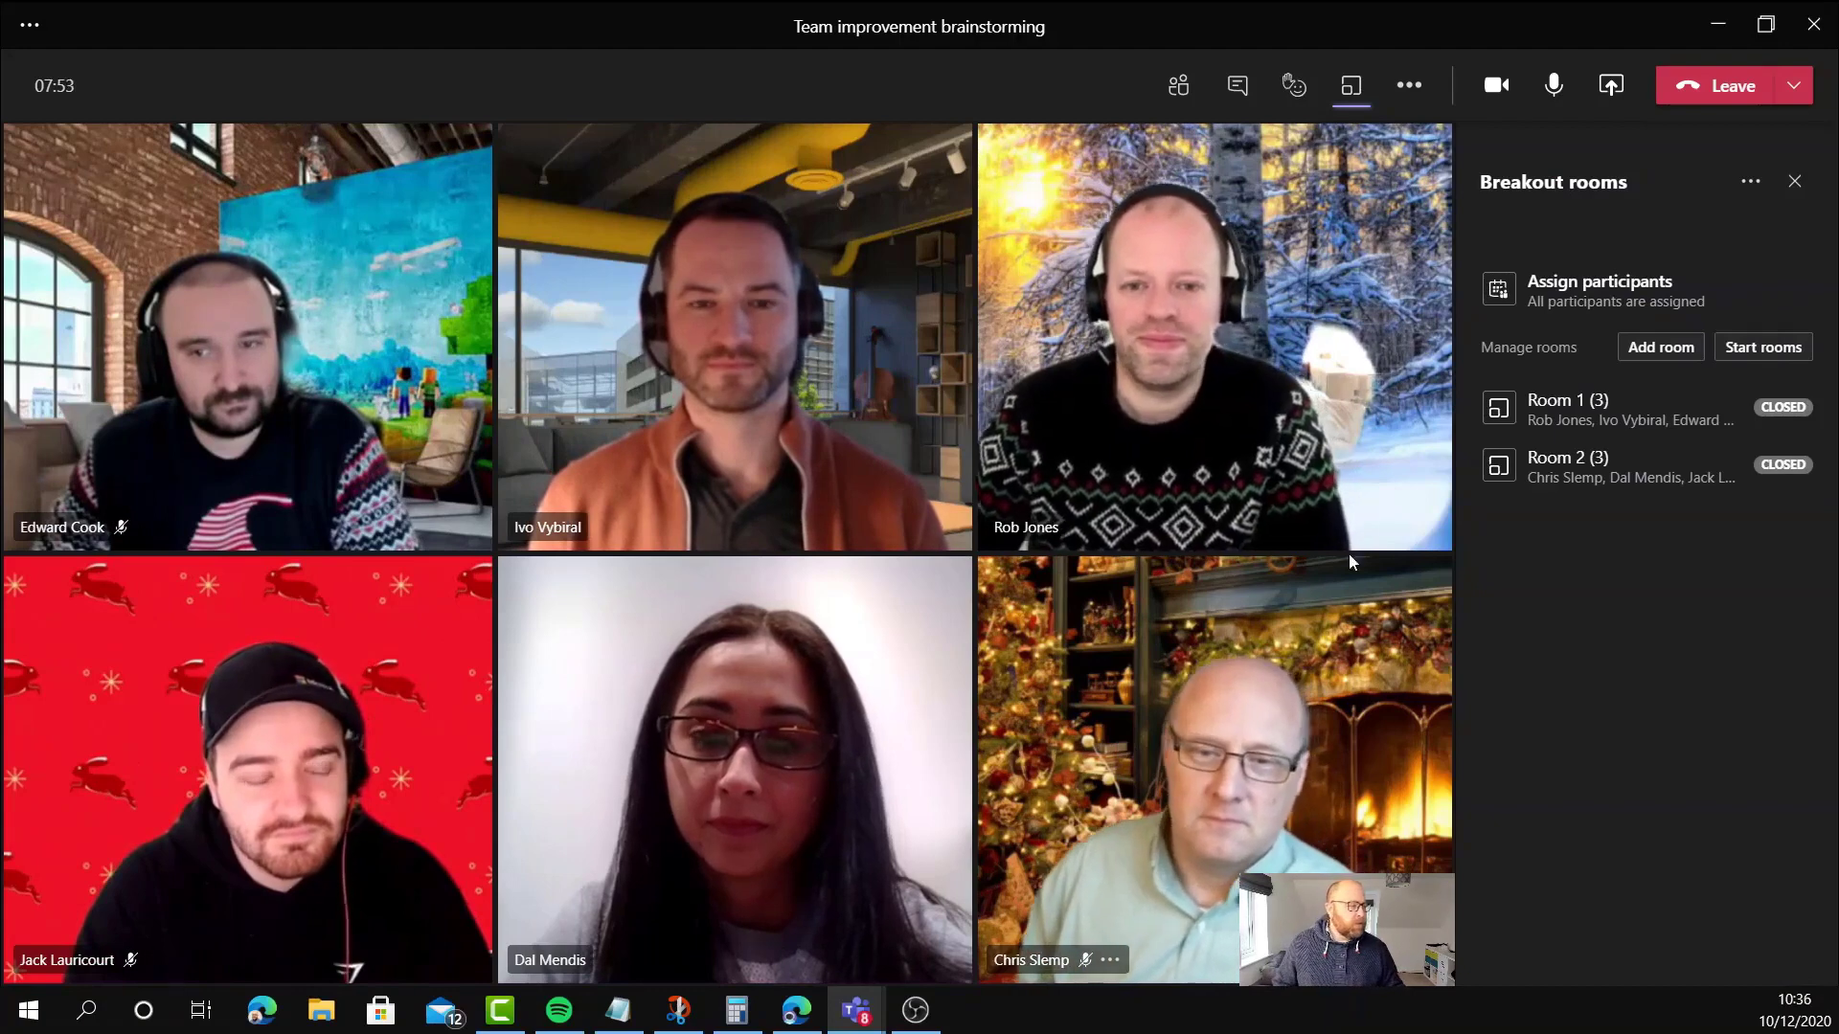
pyautogui.moveTo(1543, 462)
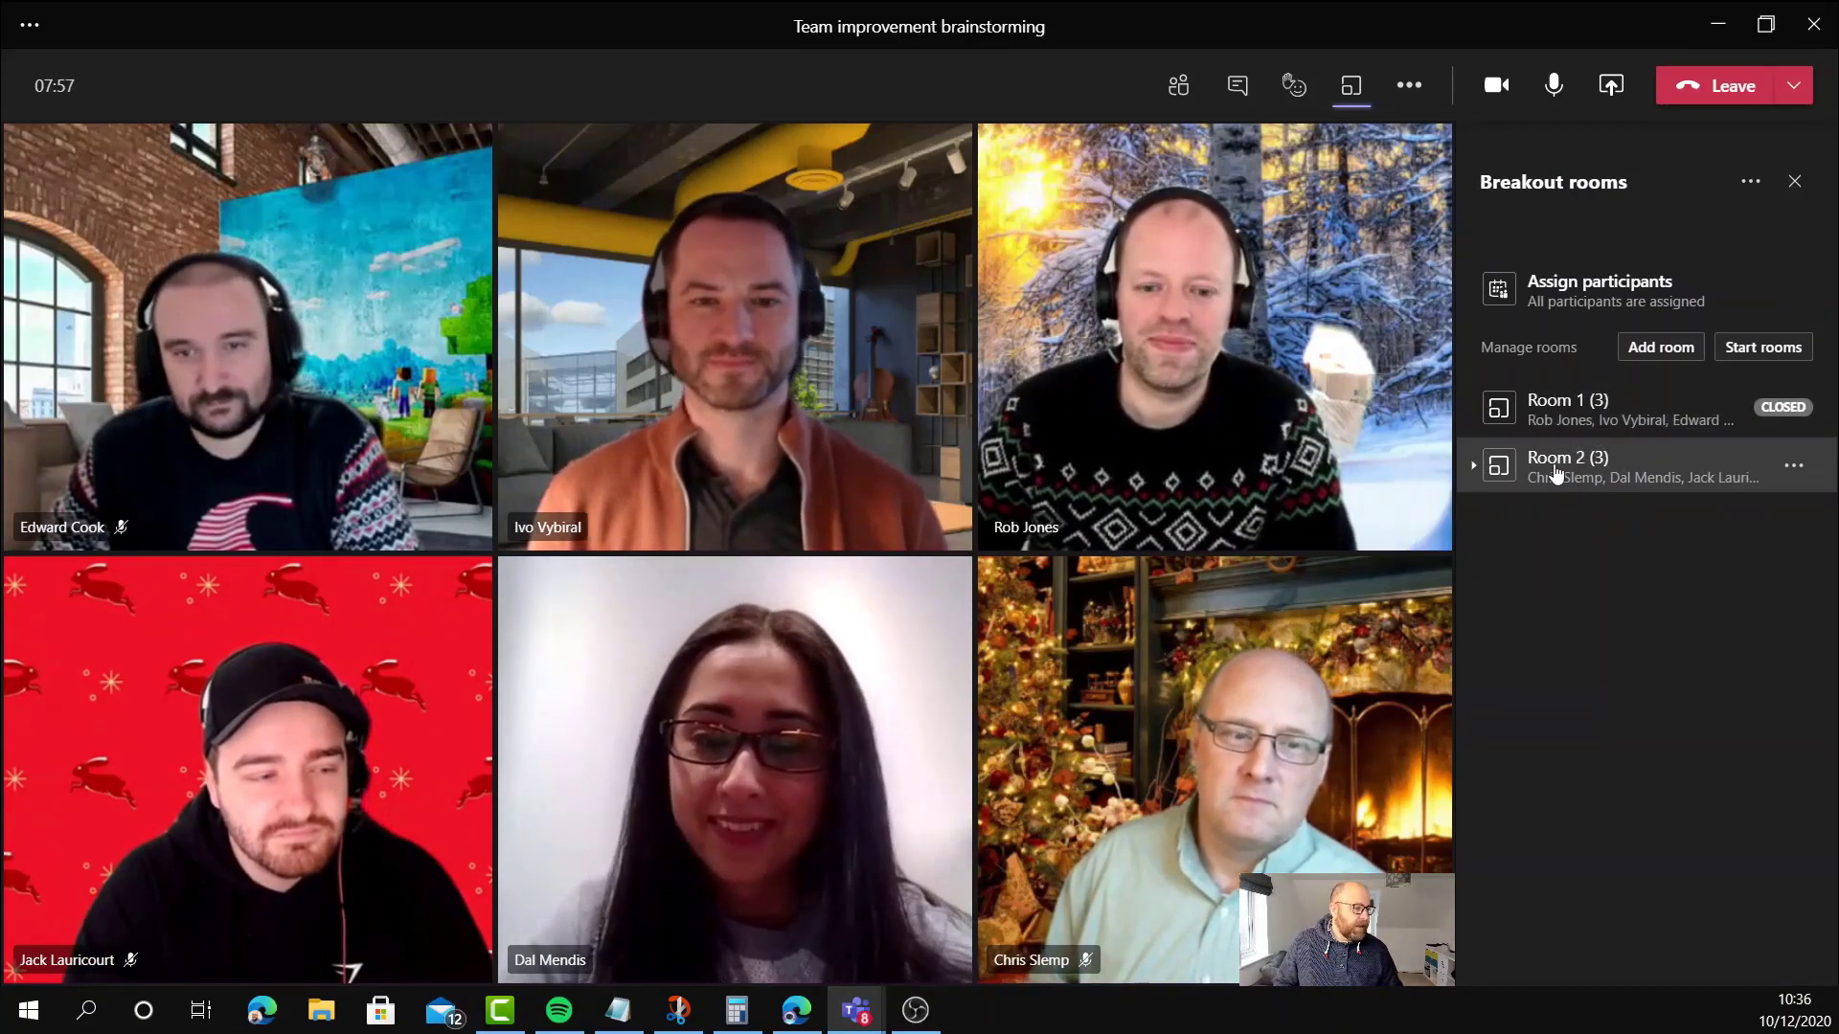
pyautogui.click(1484, 469)
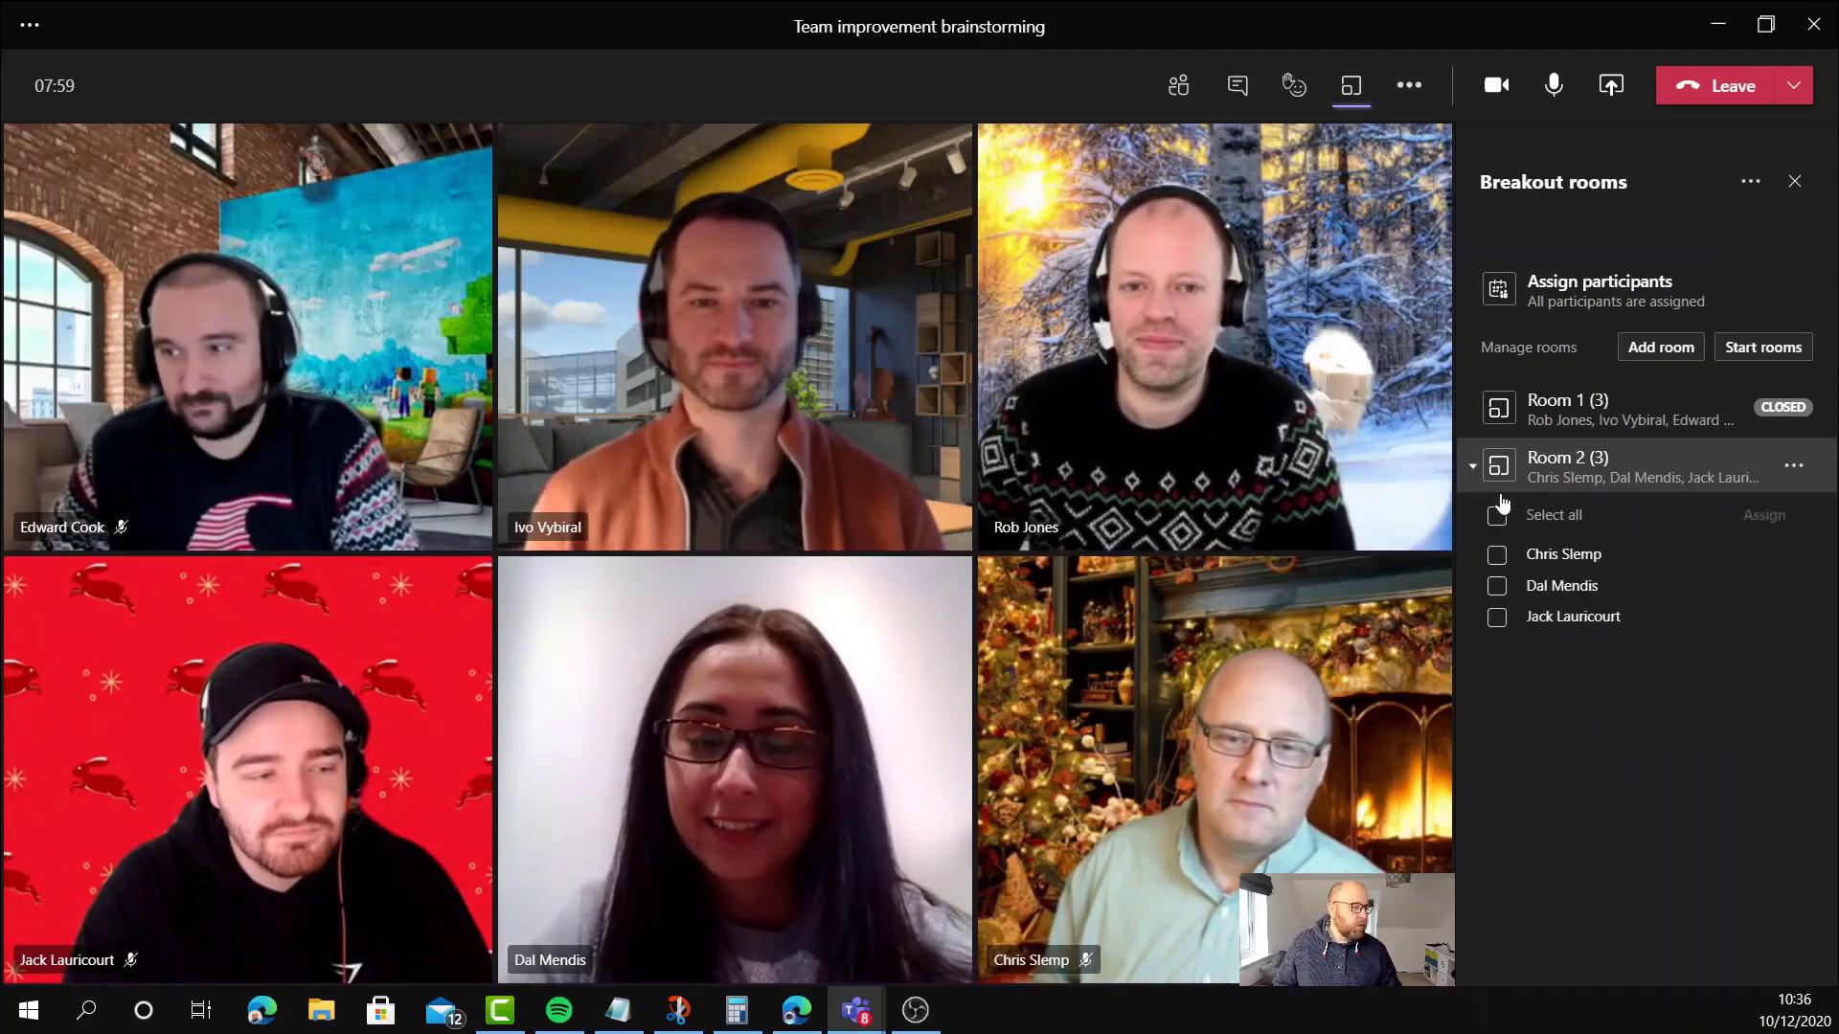
pyautogui.rightClick(1760, 565)
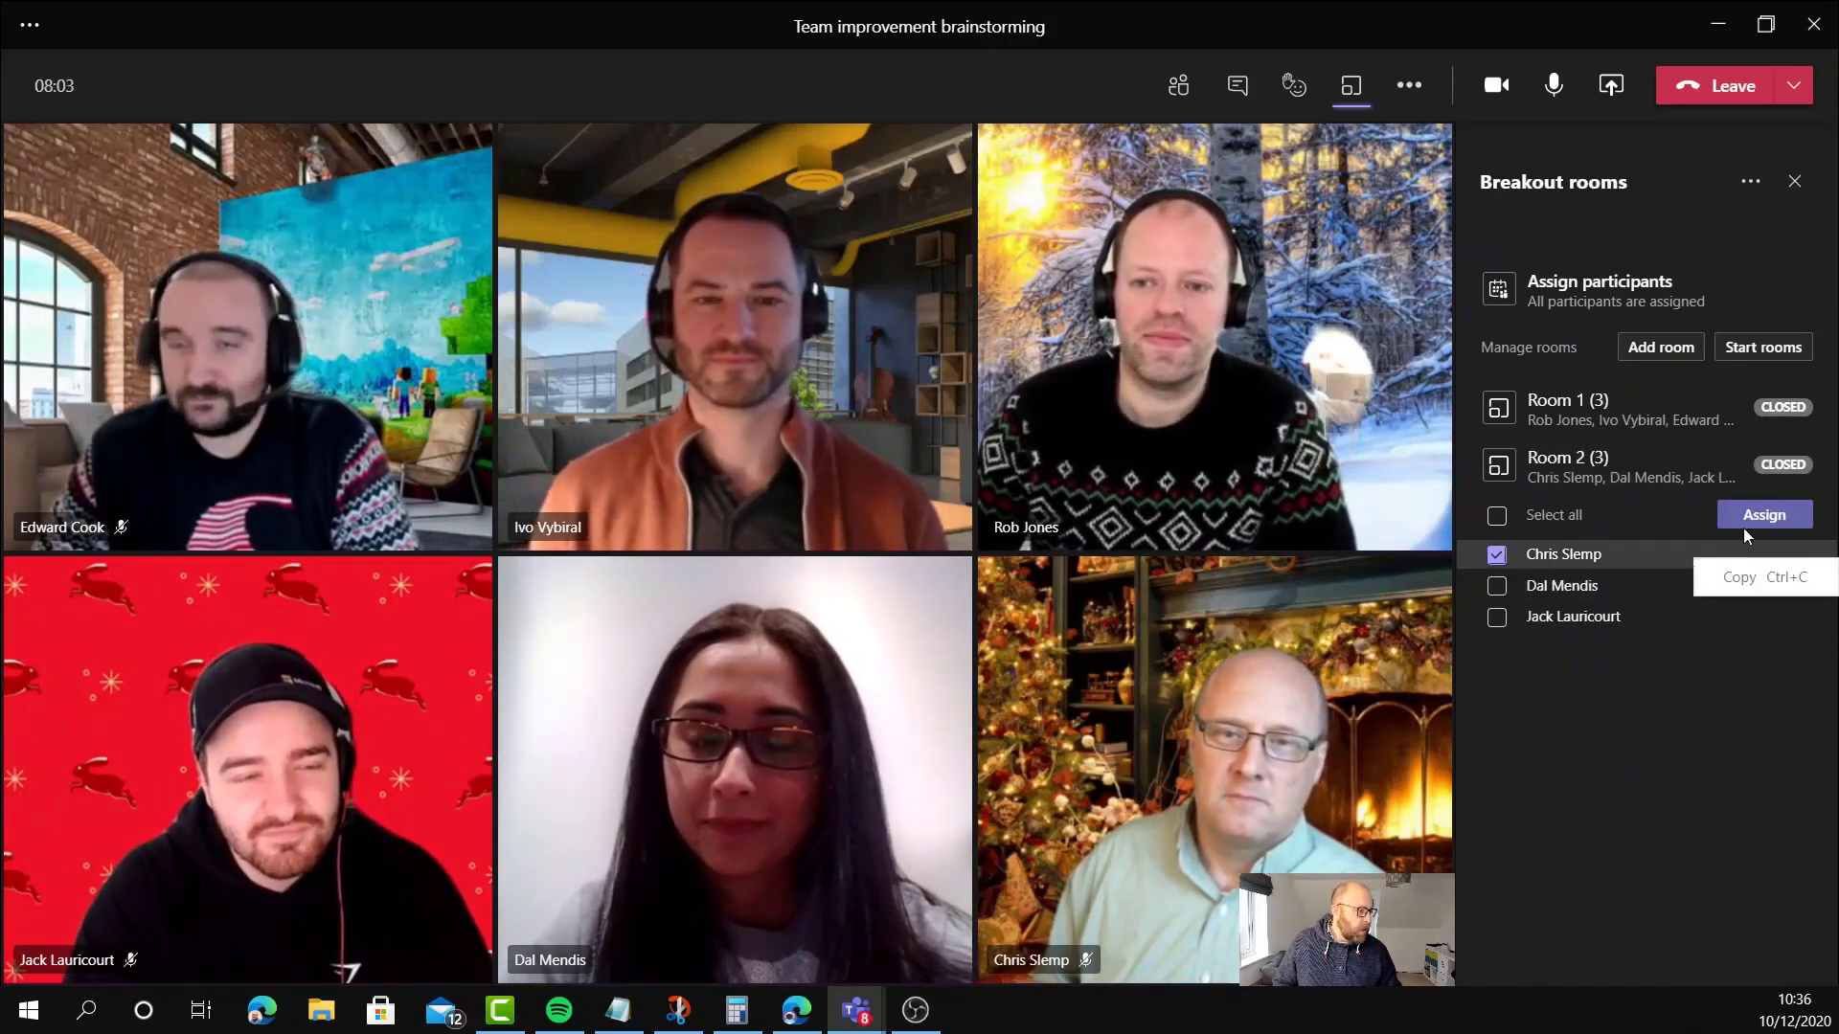
pyautogui.click(1774, 519)
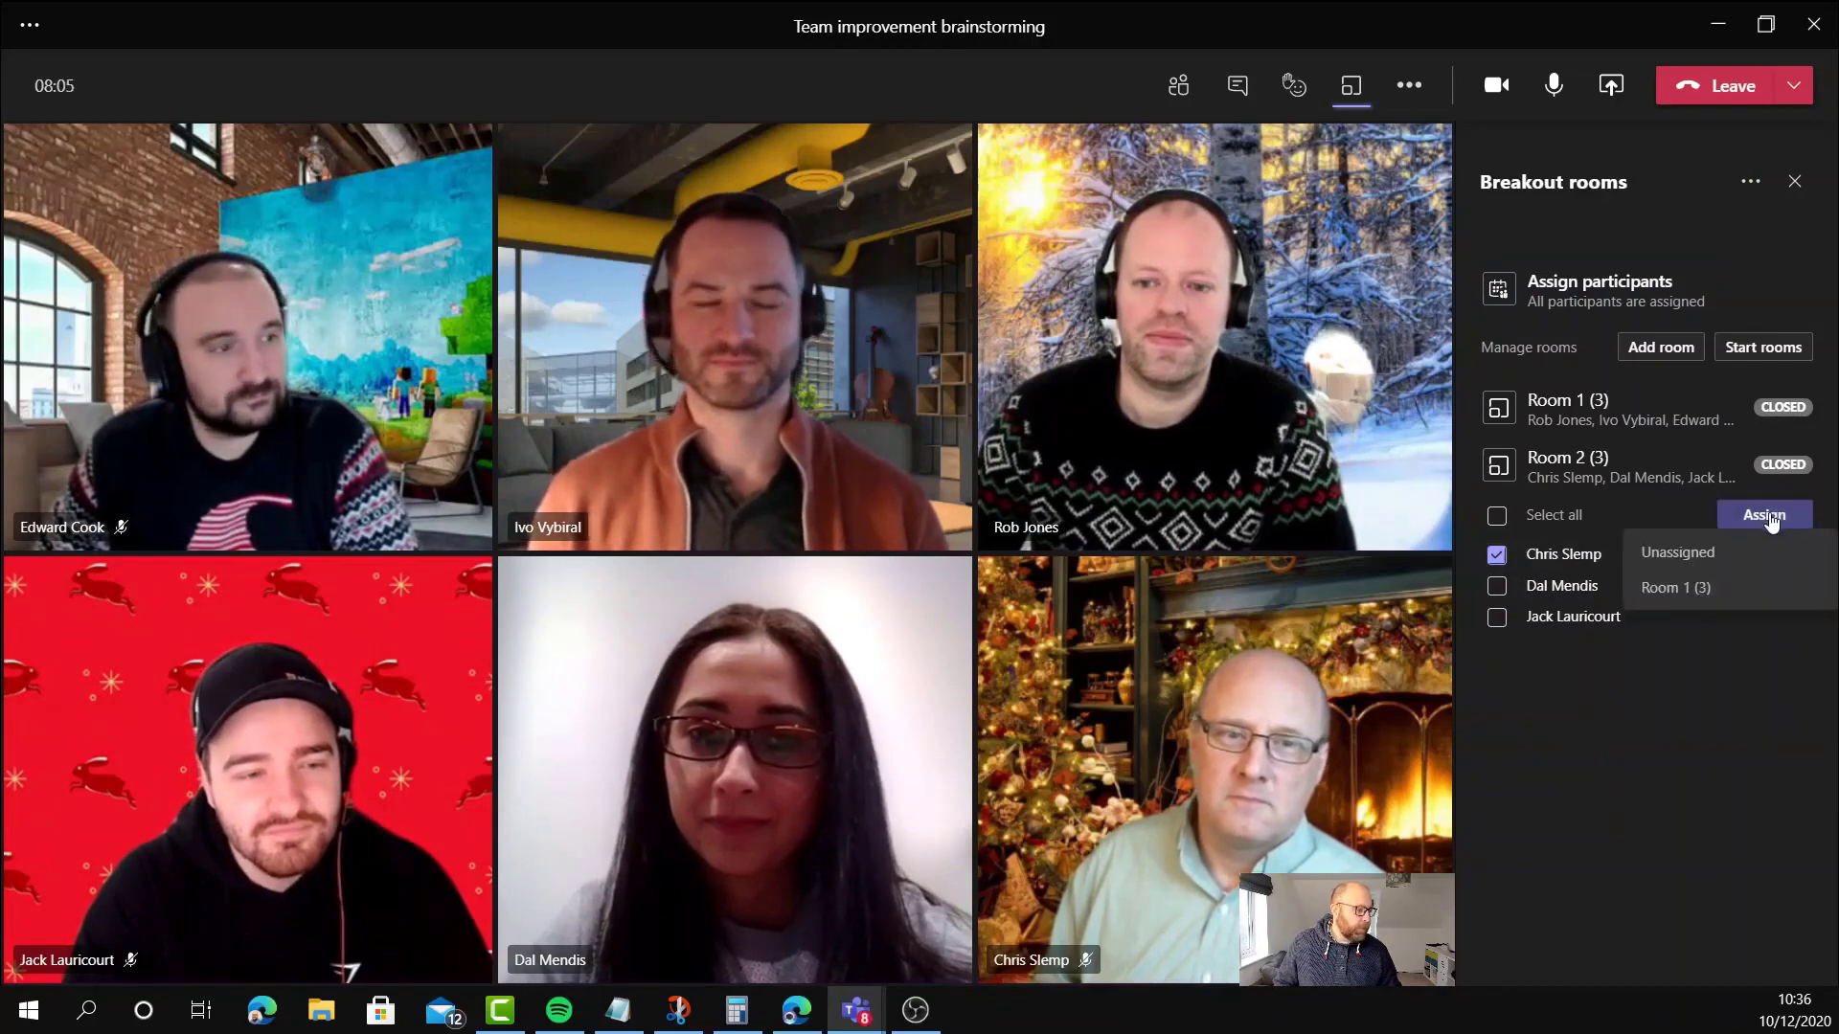
pyautogui.click(1676, 588)
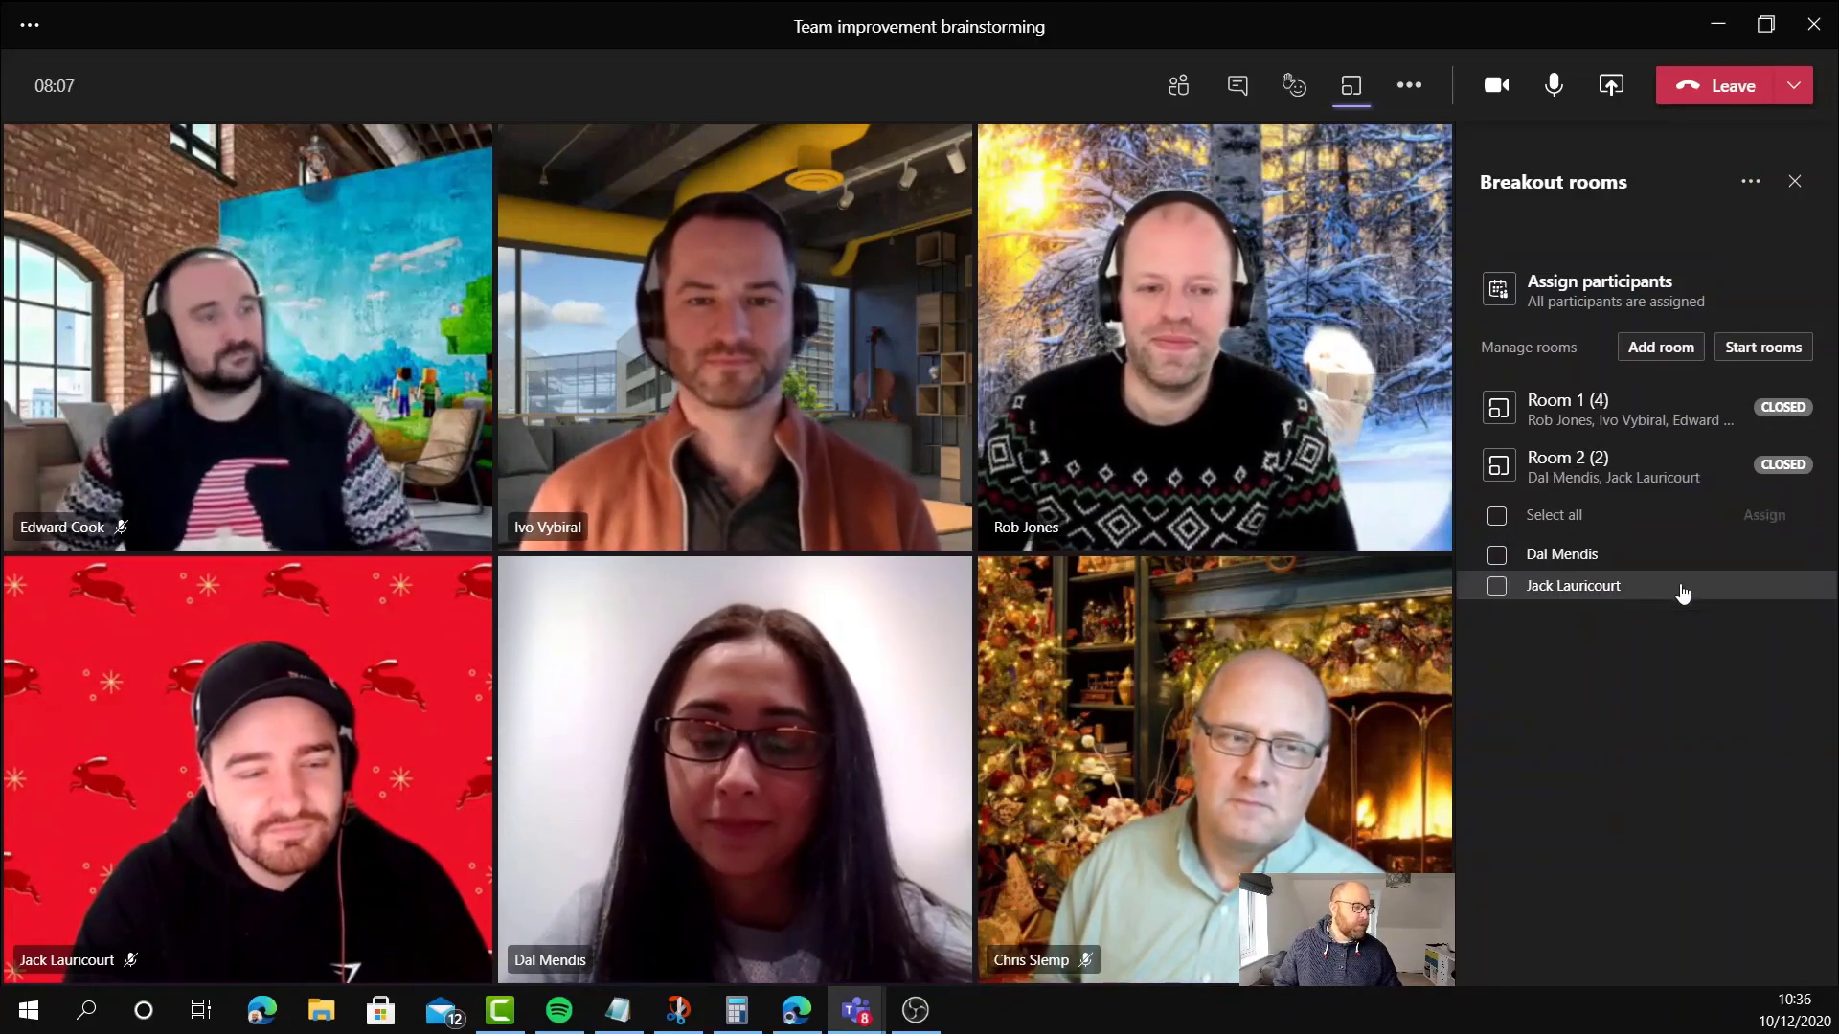
# - Reassign the third participant in Room 1 to Room 2, and collapse both rooms' participant lists
pyautogui.click(1473, 411)
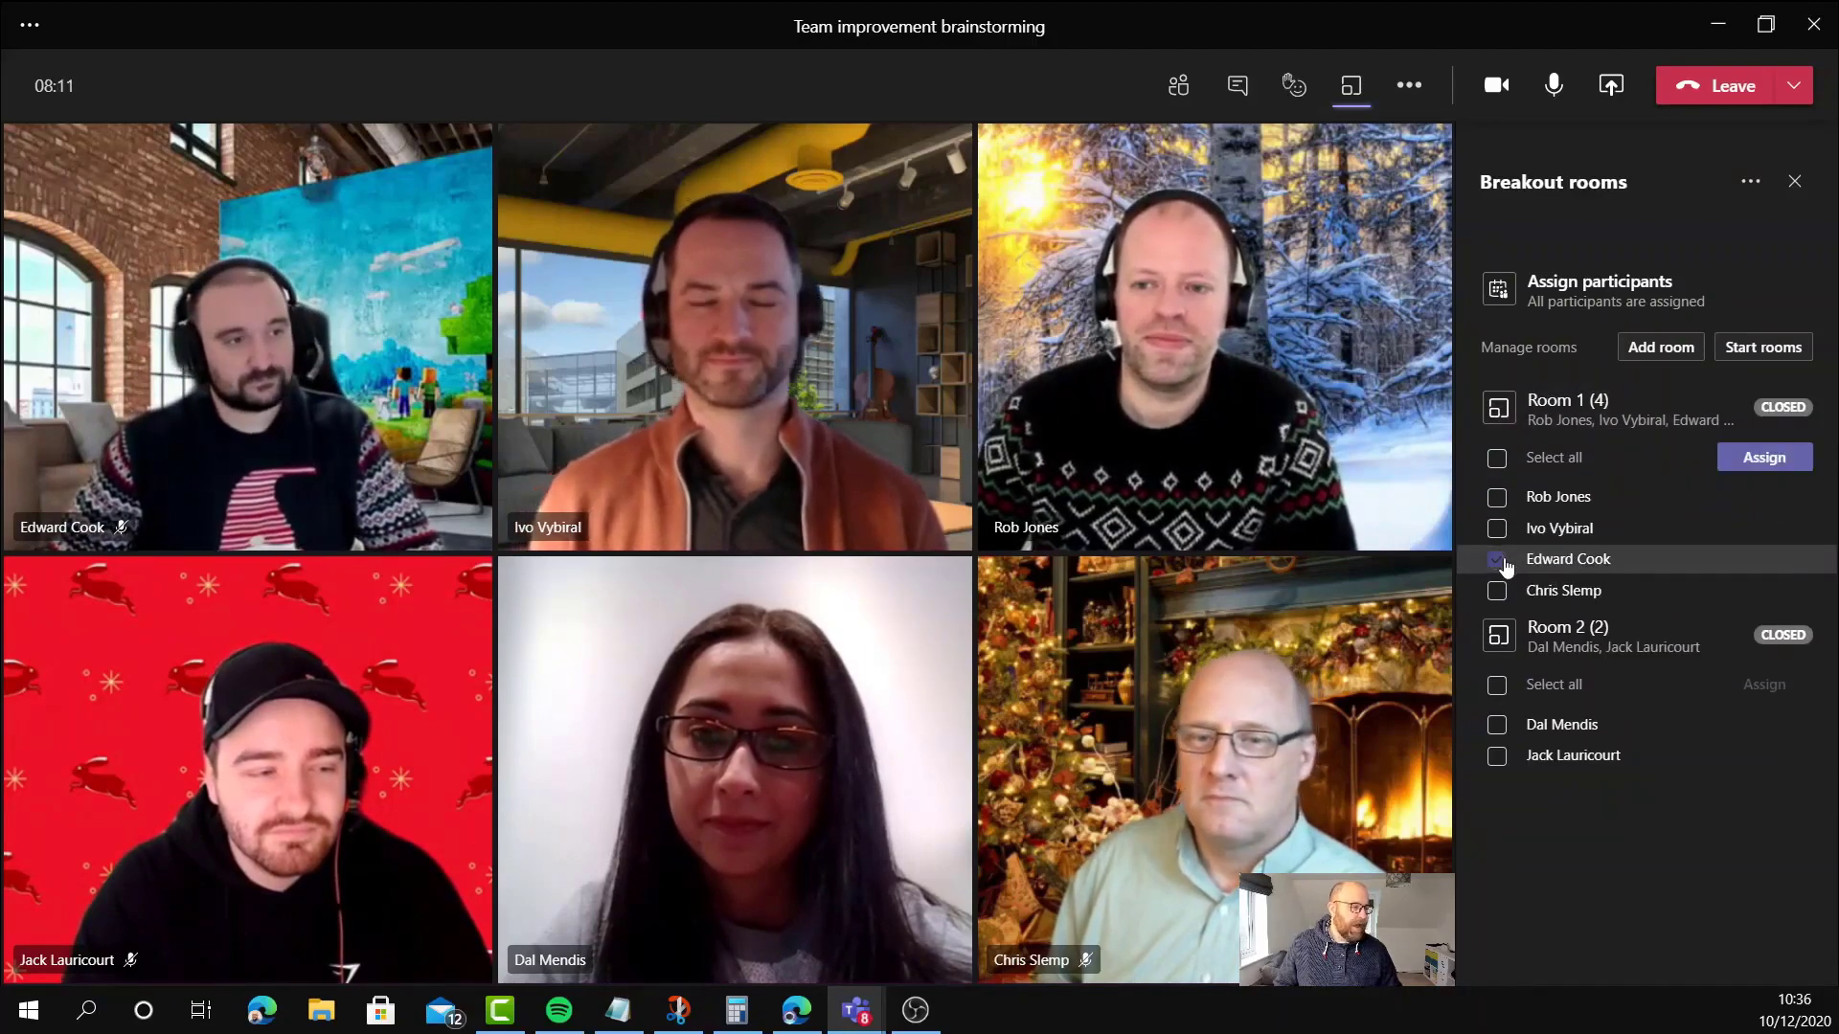
pyautogui.click(1787, 466)
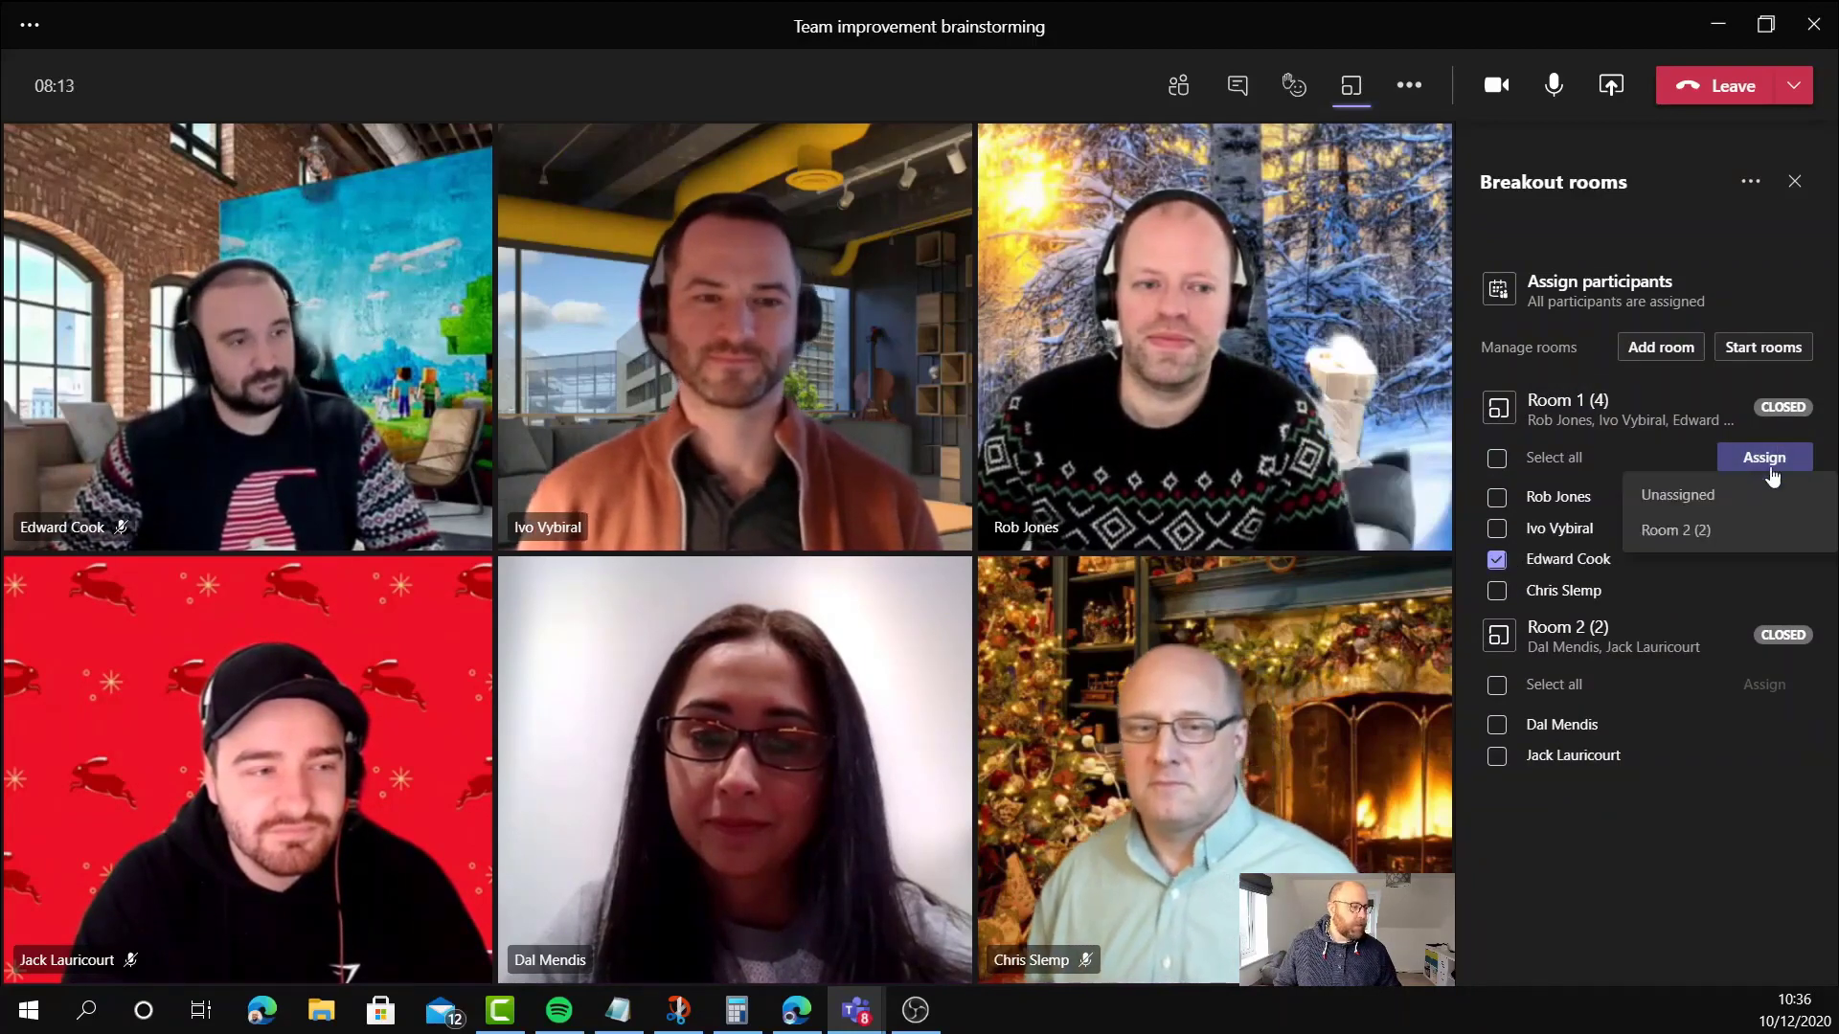
pyautogui.click(1676, 530)
pyautogui.click(1471, 408)
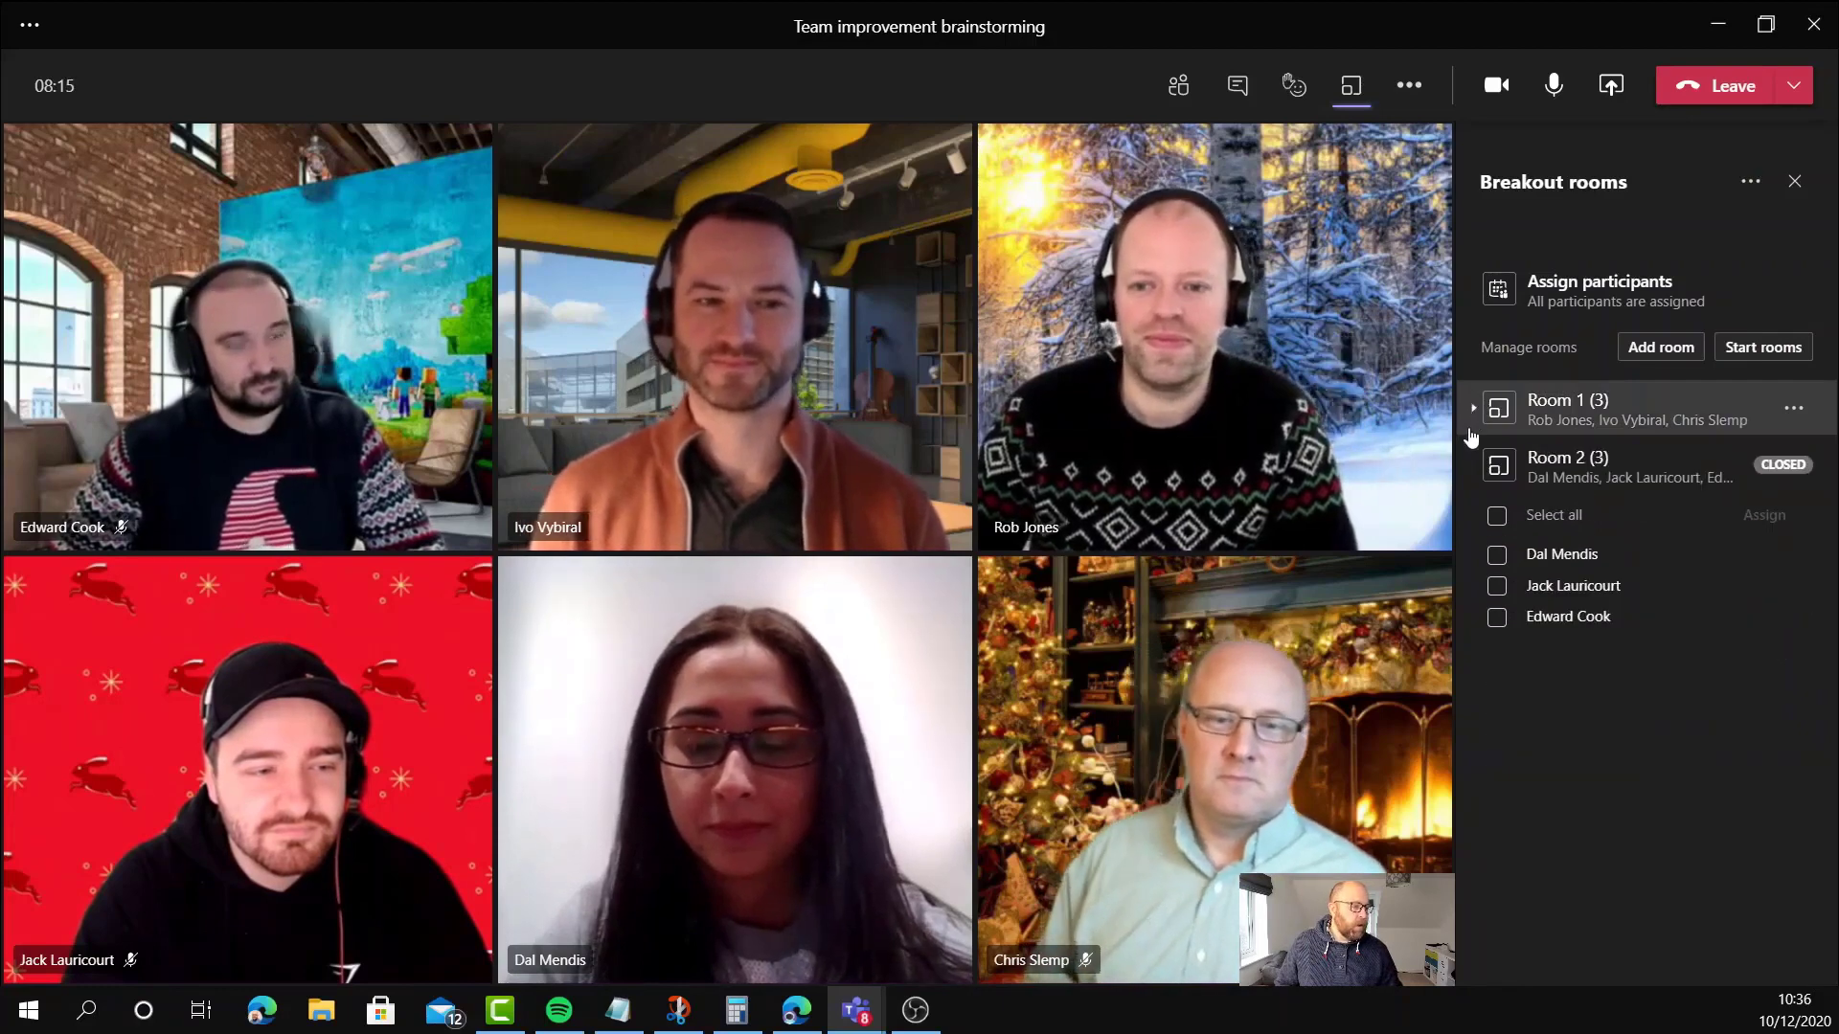
pyautogui.click(1475, 466)
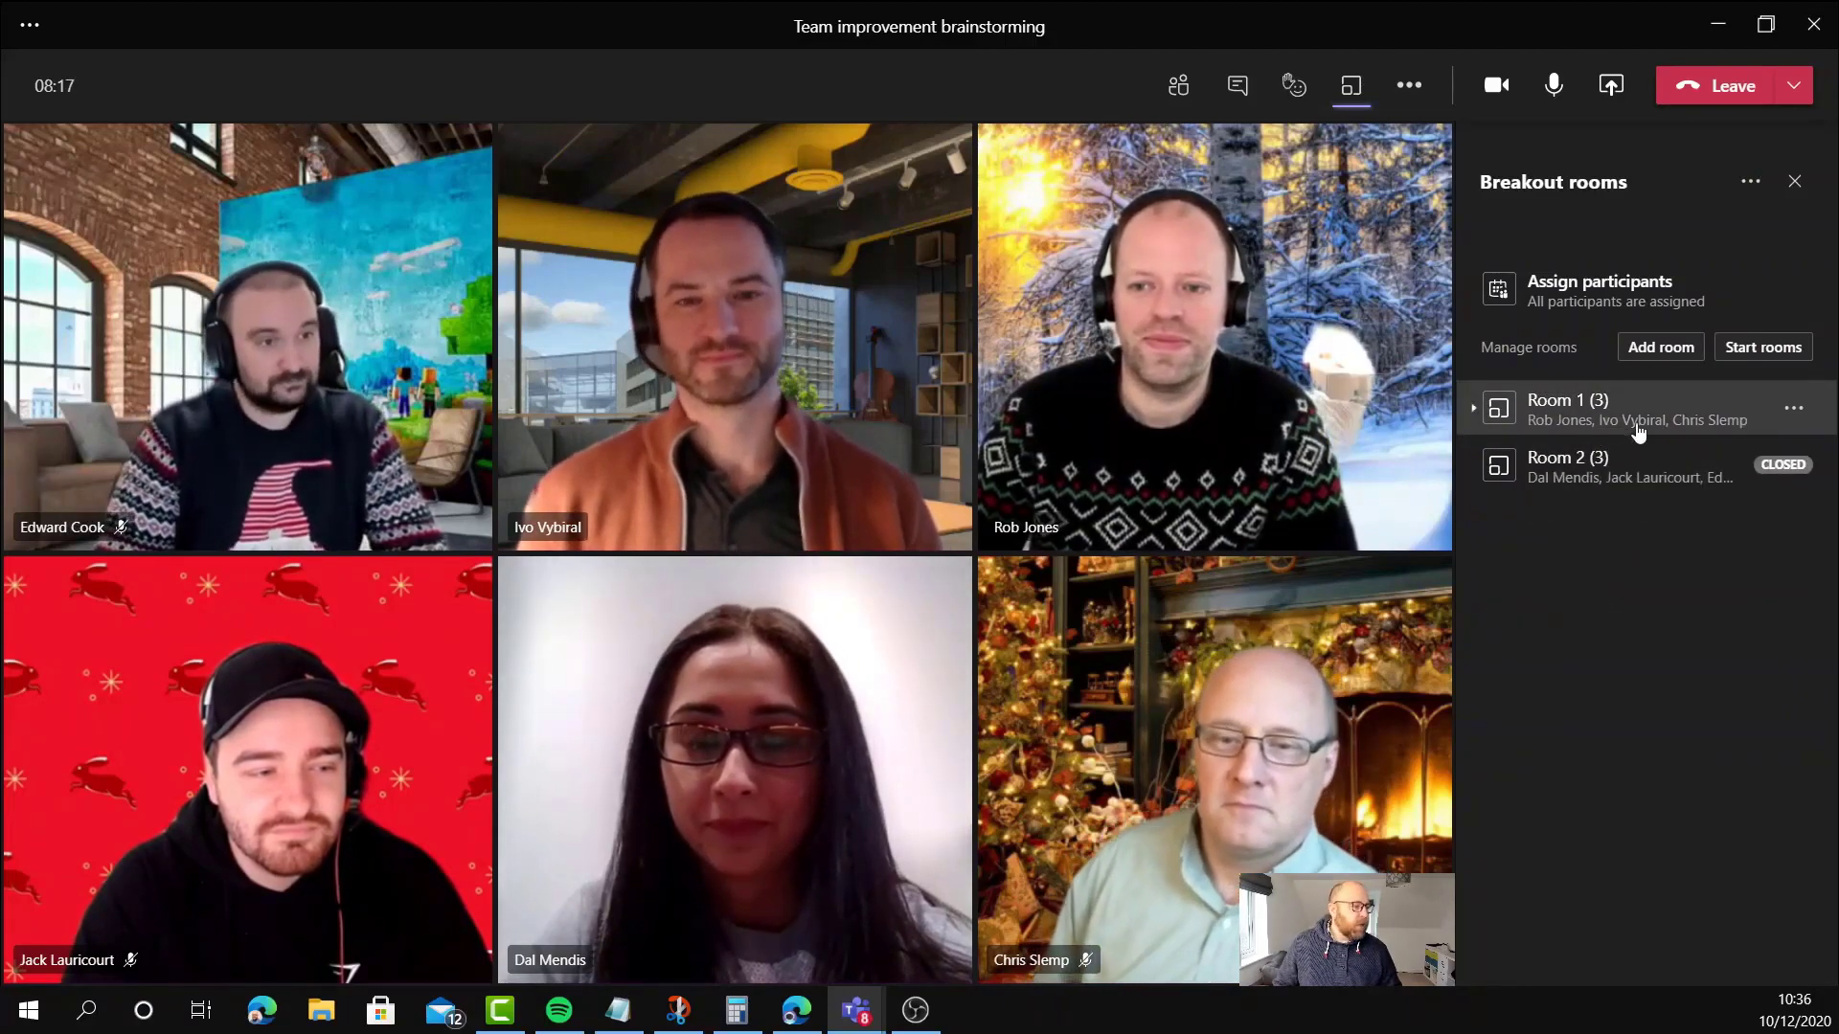
# - Rename Room 1 as "Social Activities" followed by a party popper emoji
pyautogui.click(1796, 410)
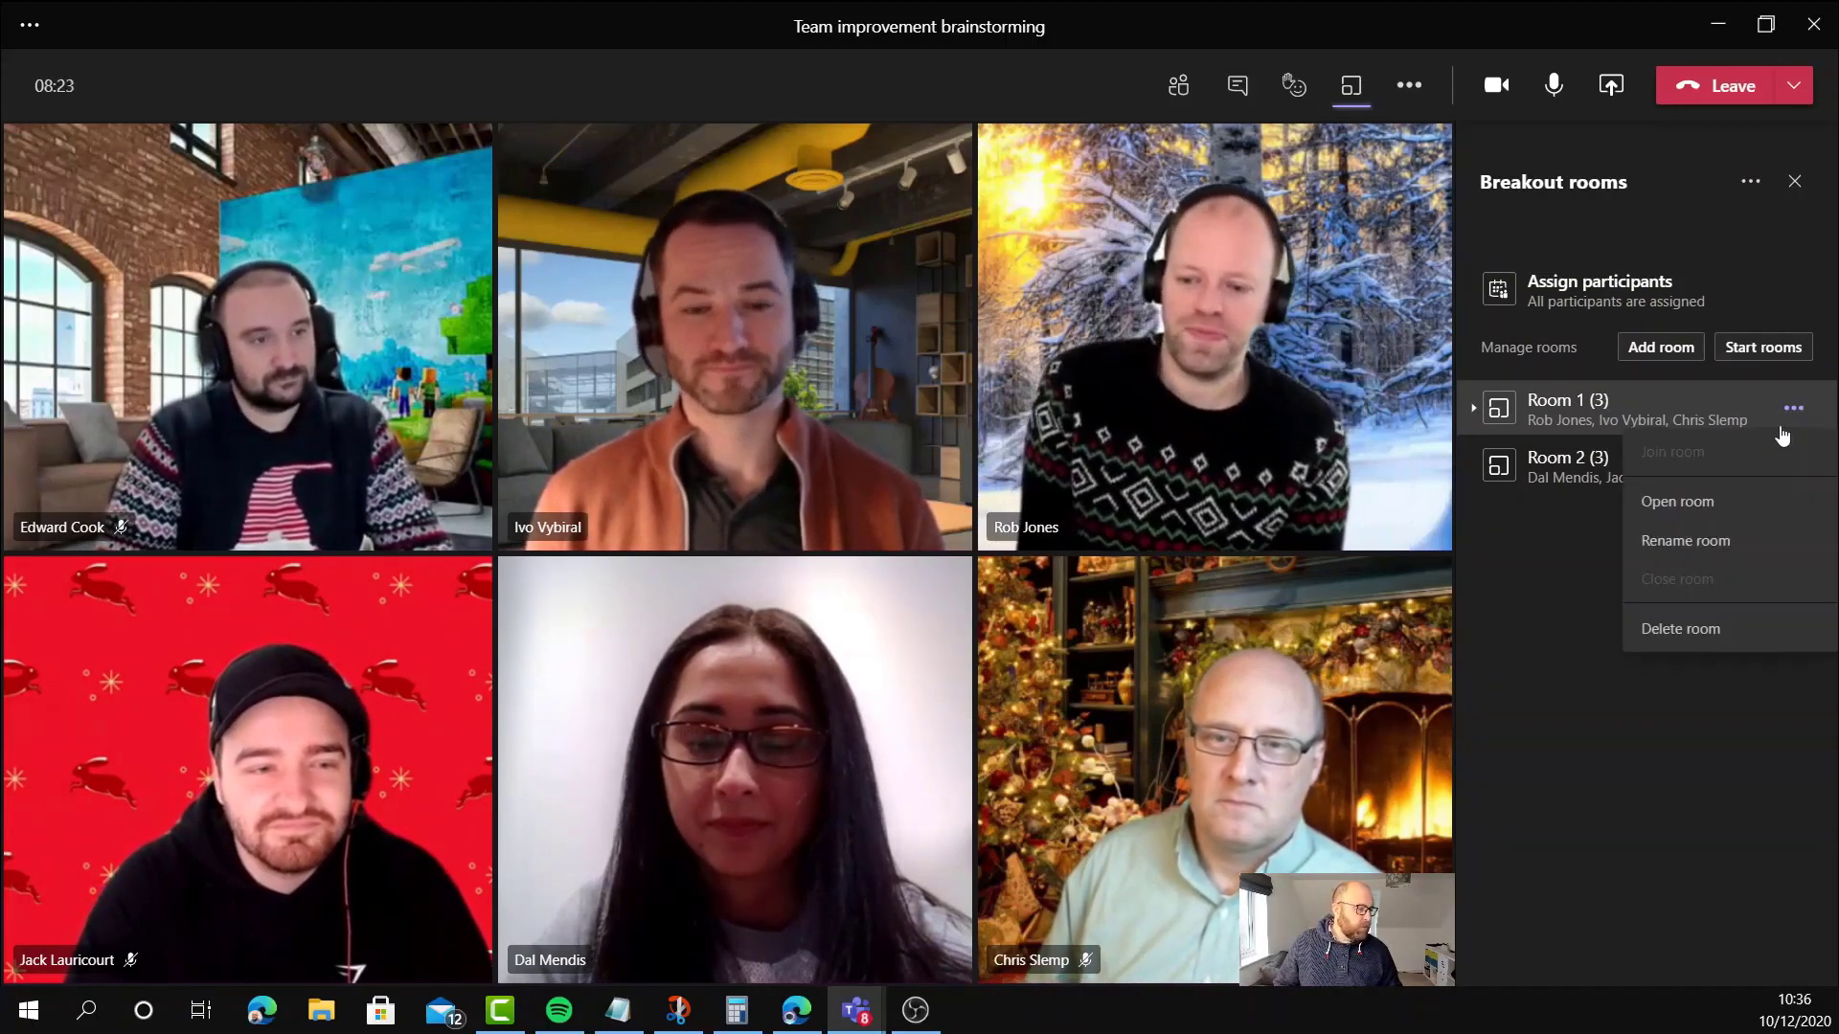
pyautogui.click(1667, 542)
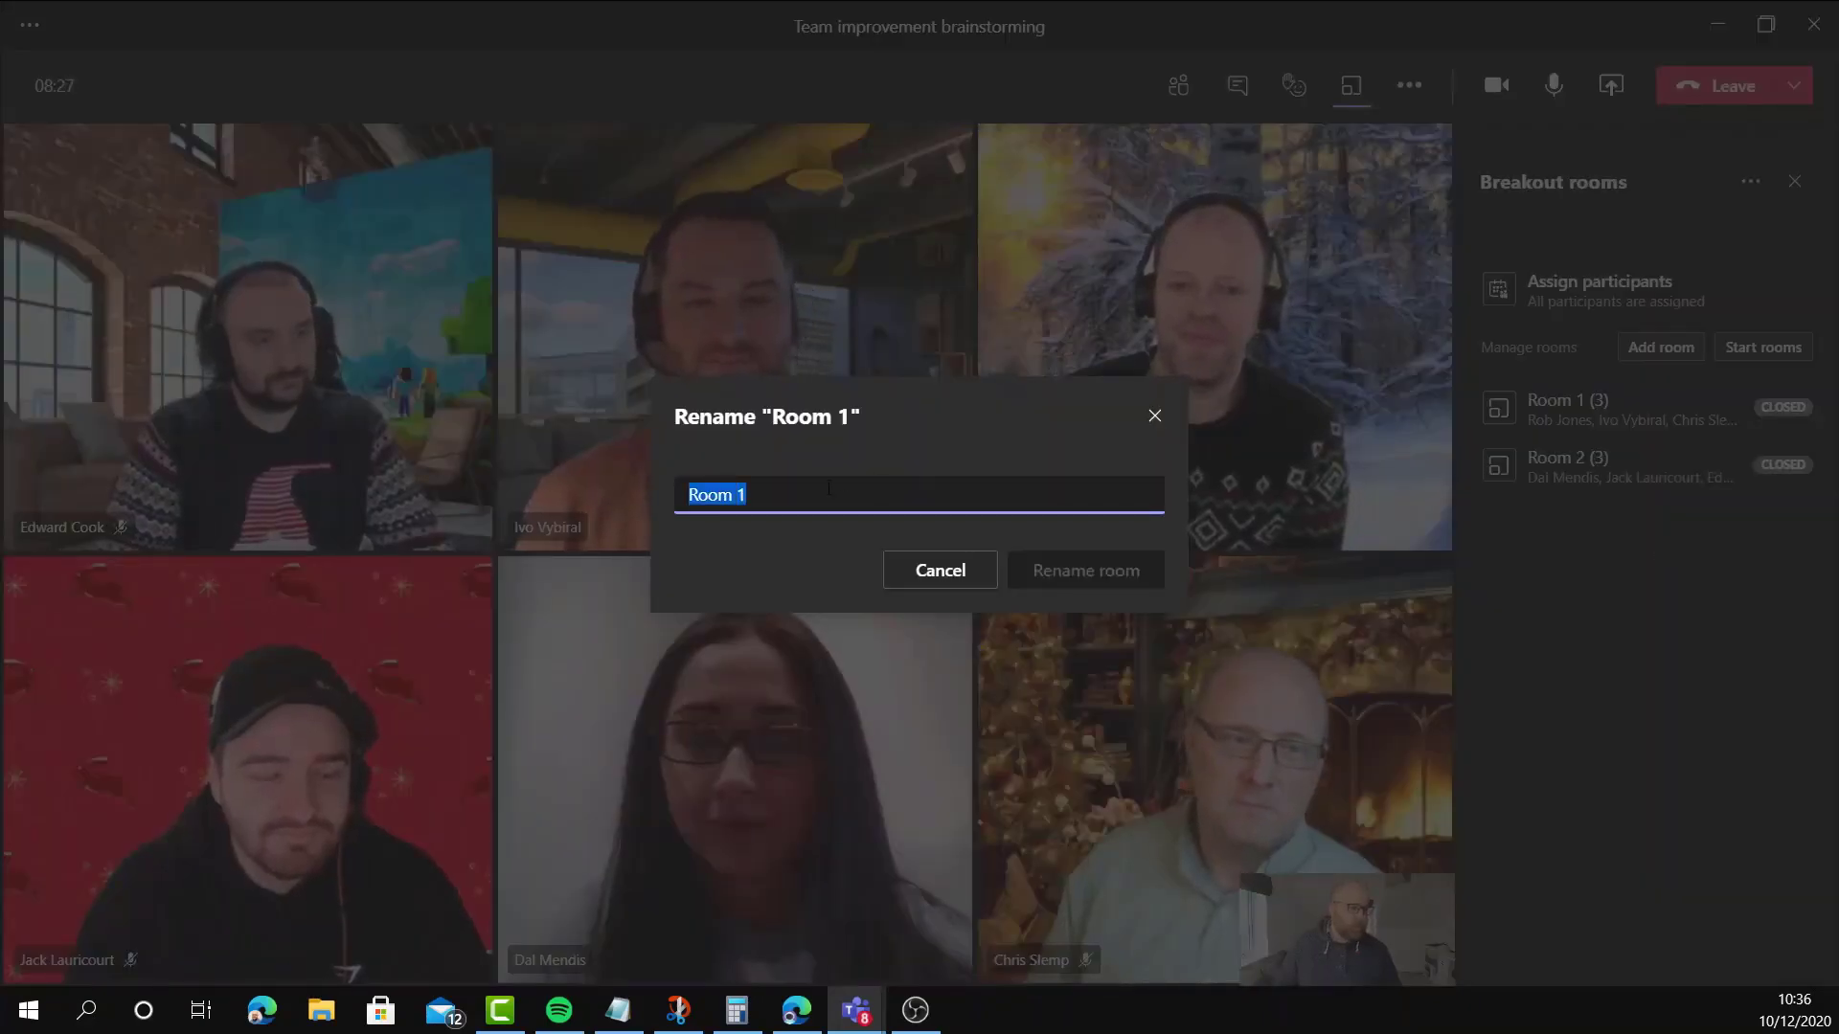
pyautogui.write('Social')
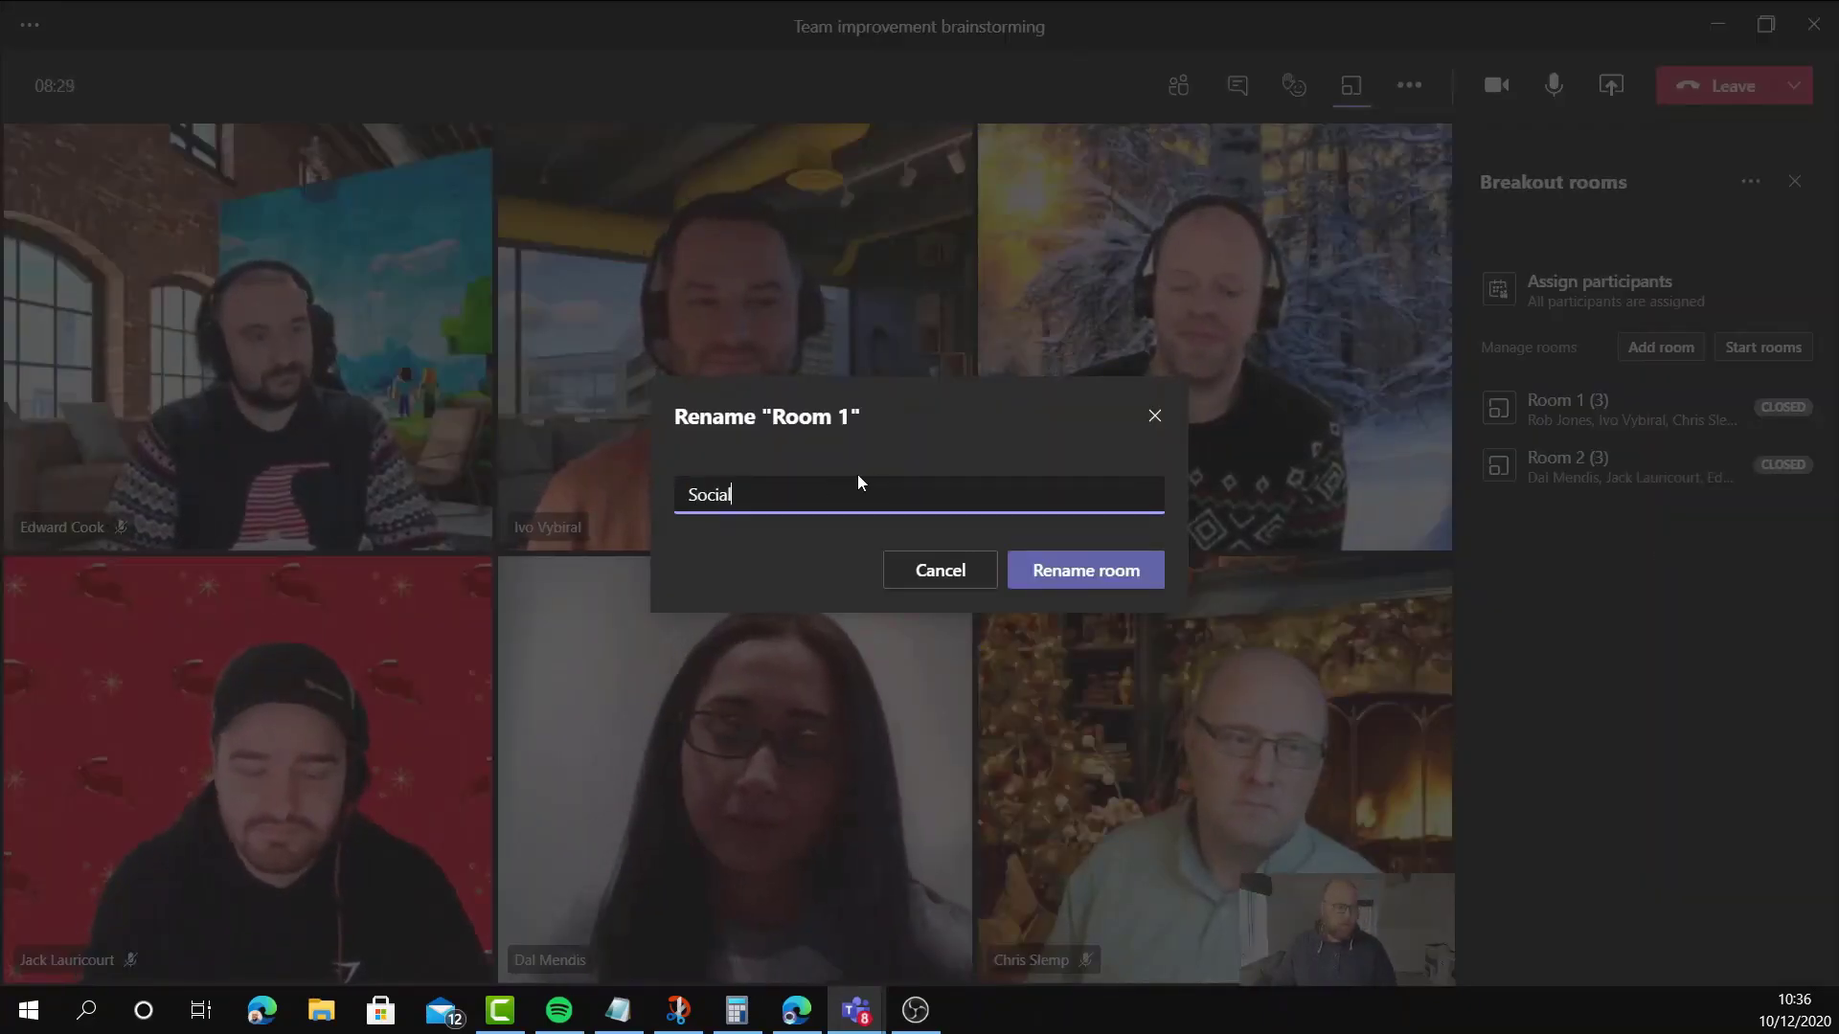
pyautogui.write(' Ac')
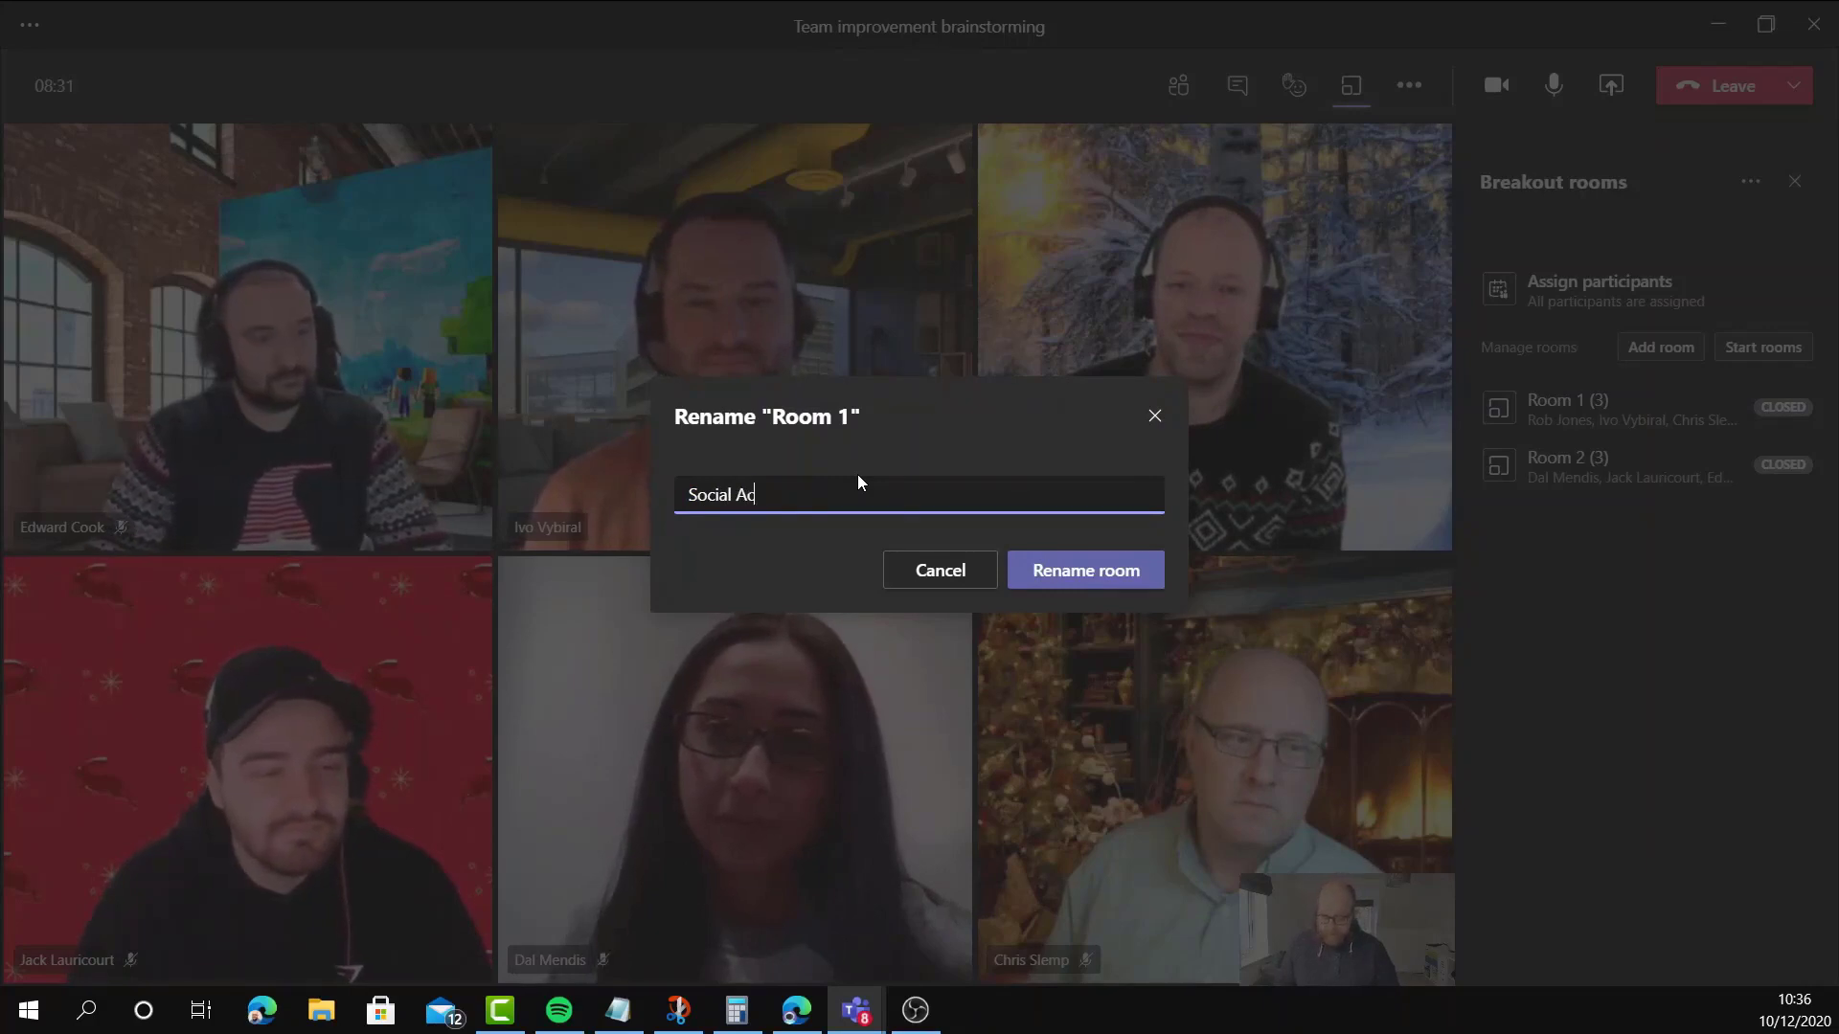
pyautogui.write('tivities')
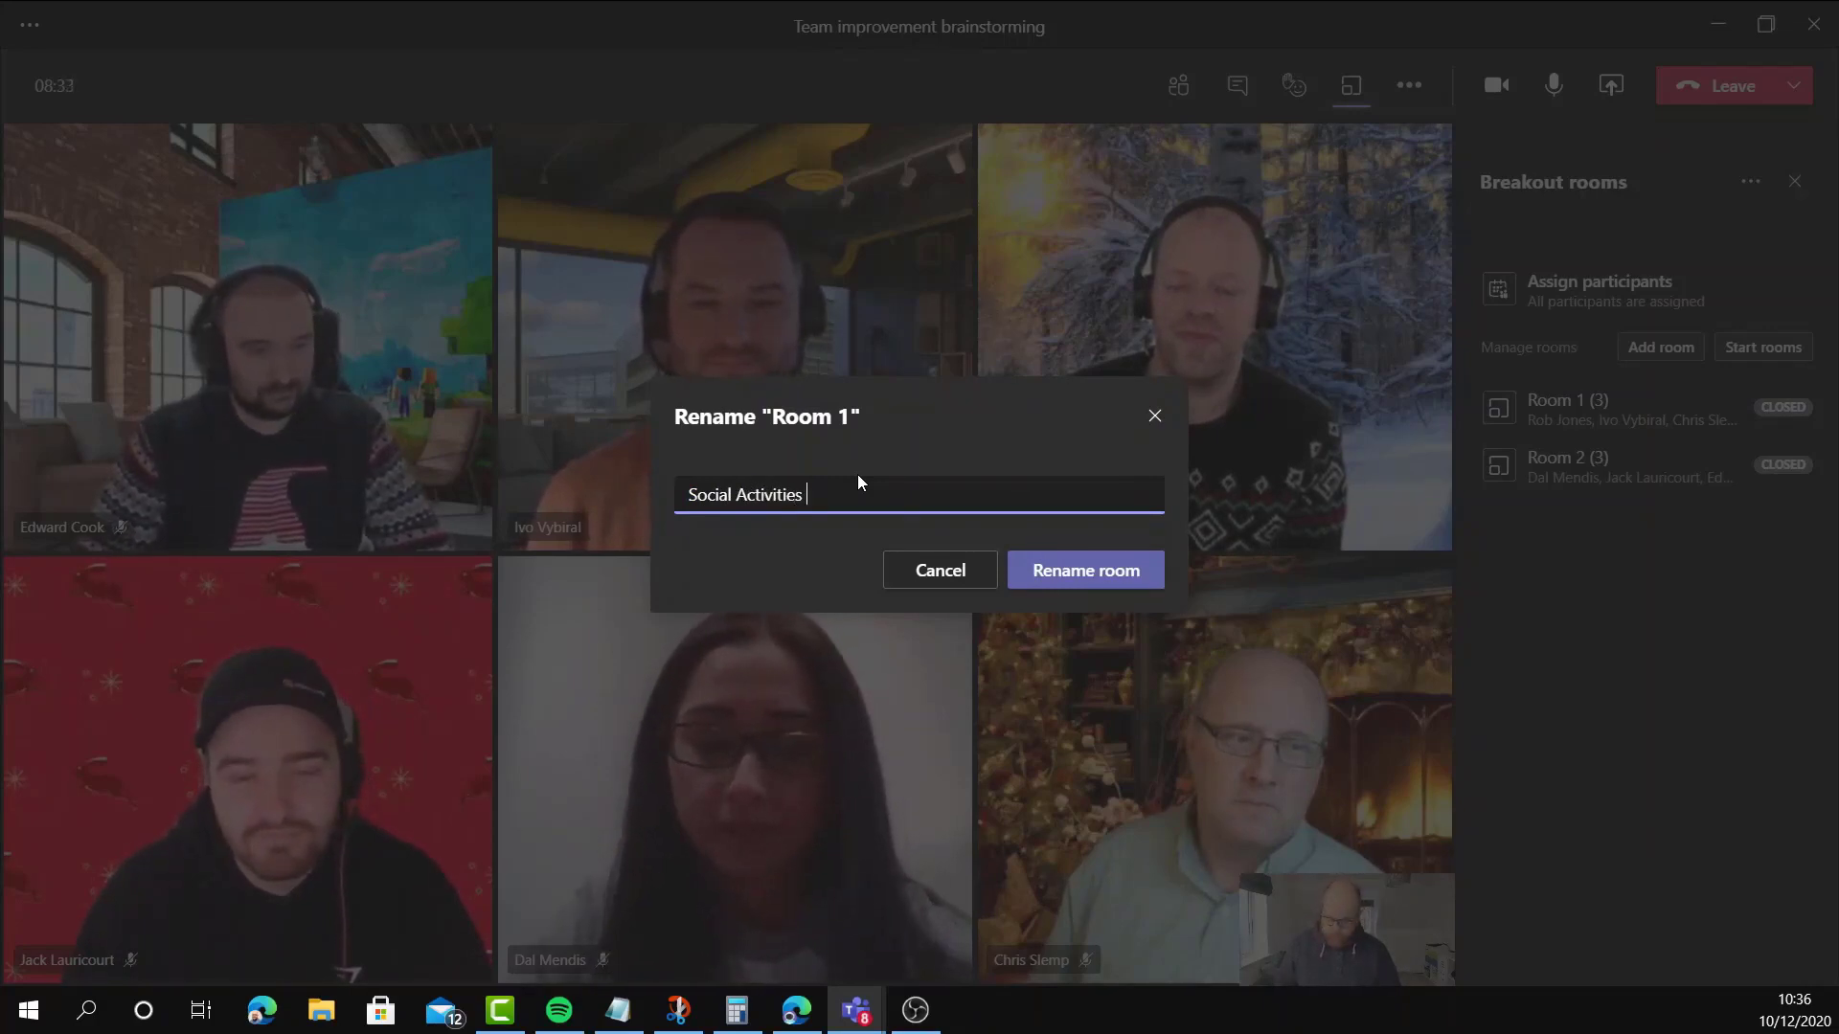
pyautogui.press('super+period')
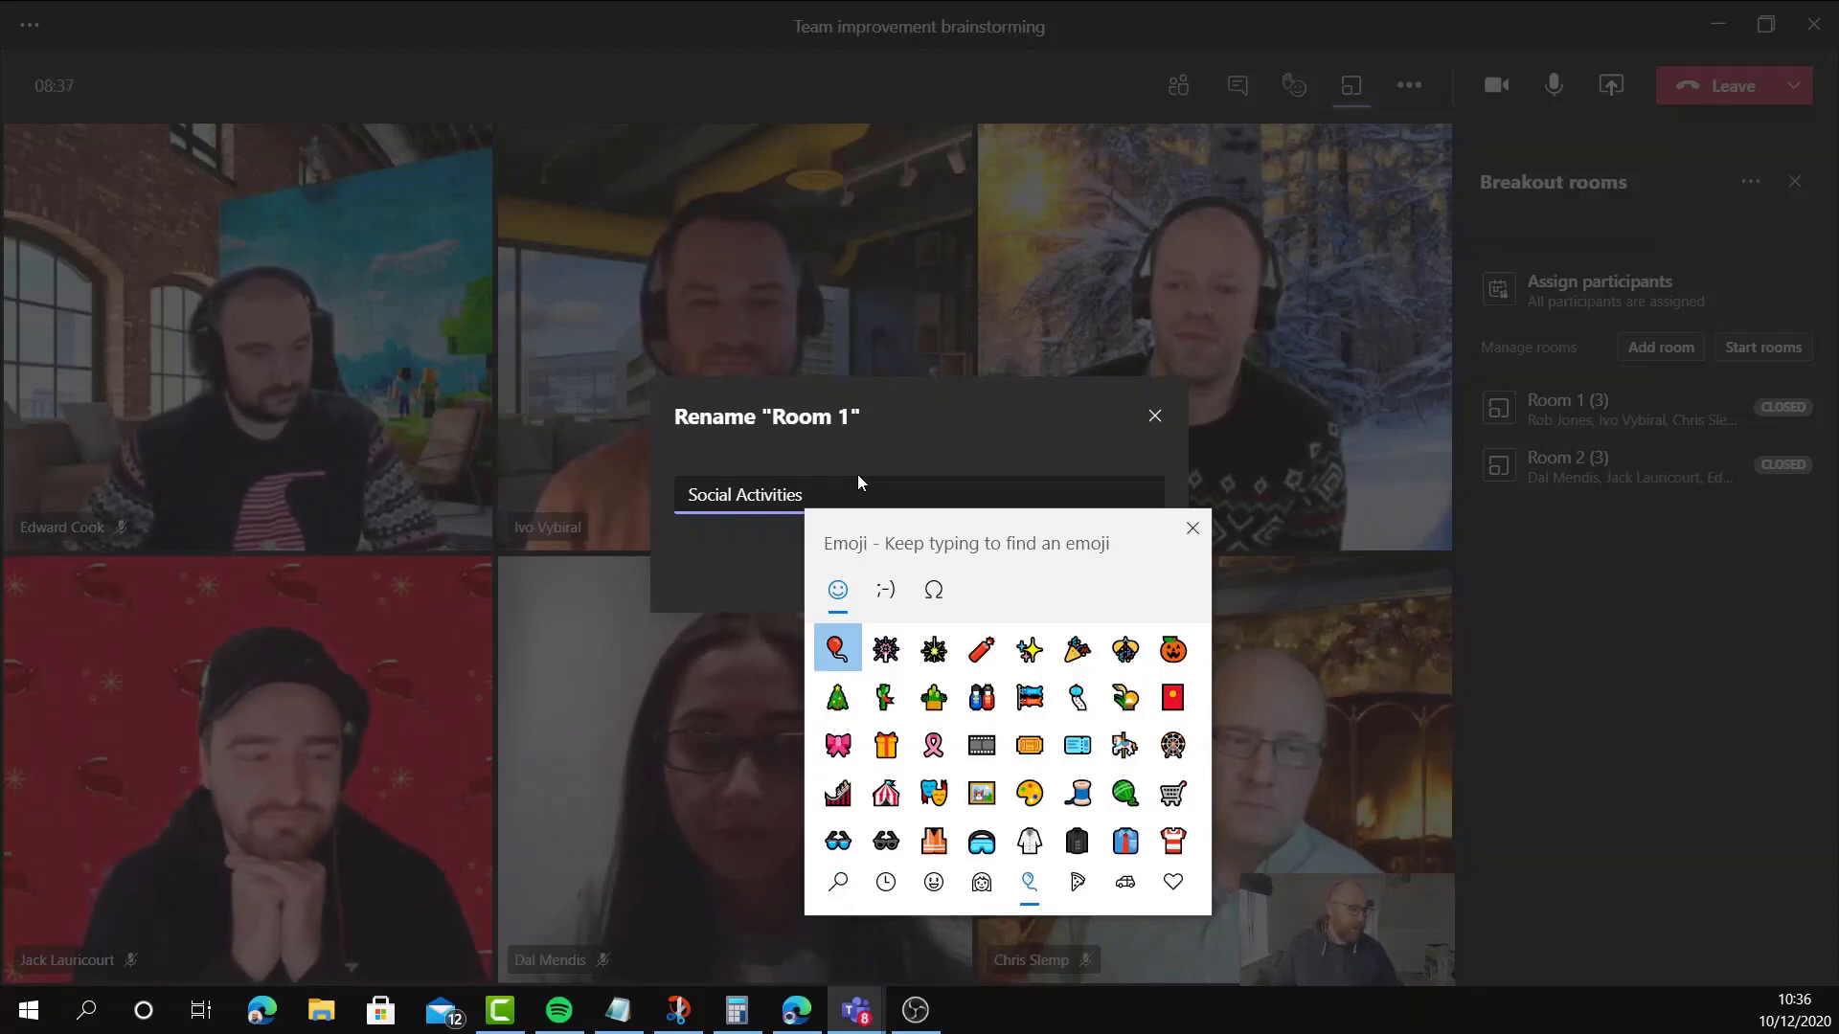
pyautogui.click(1077, 650)
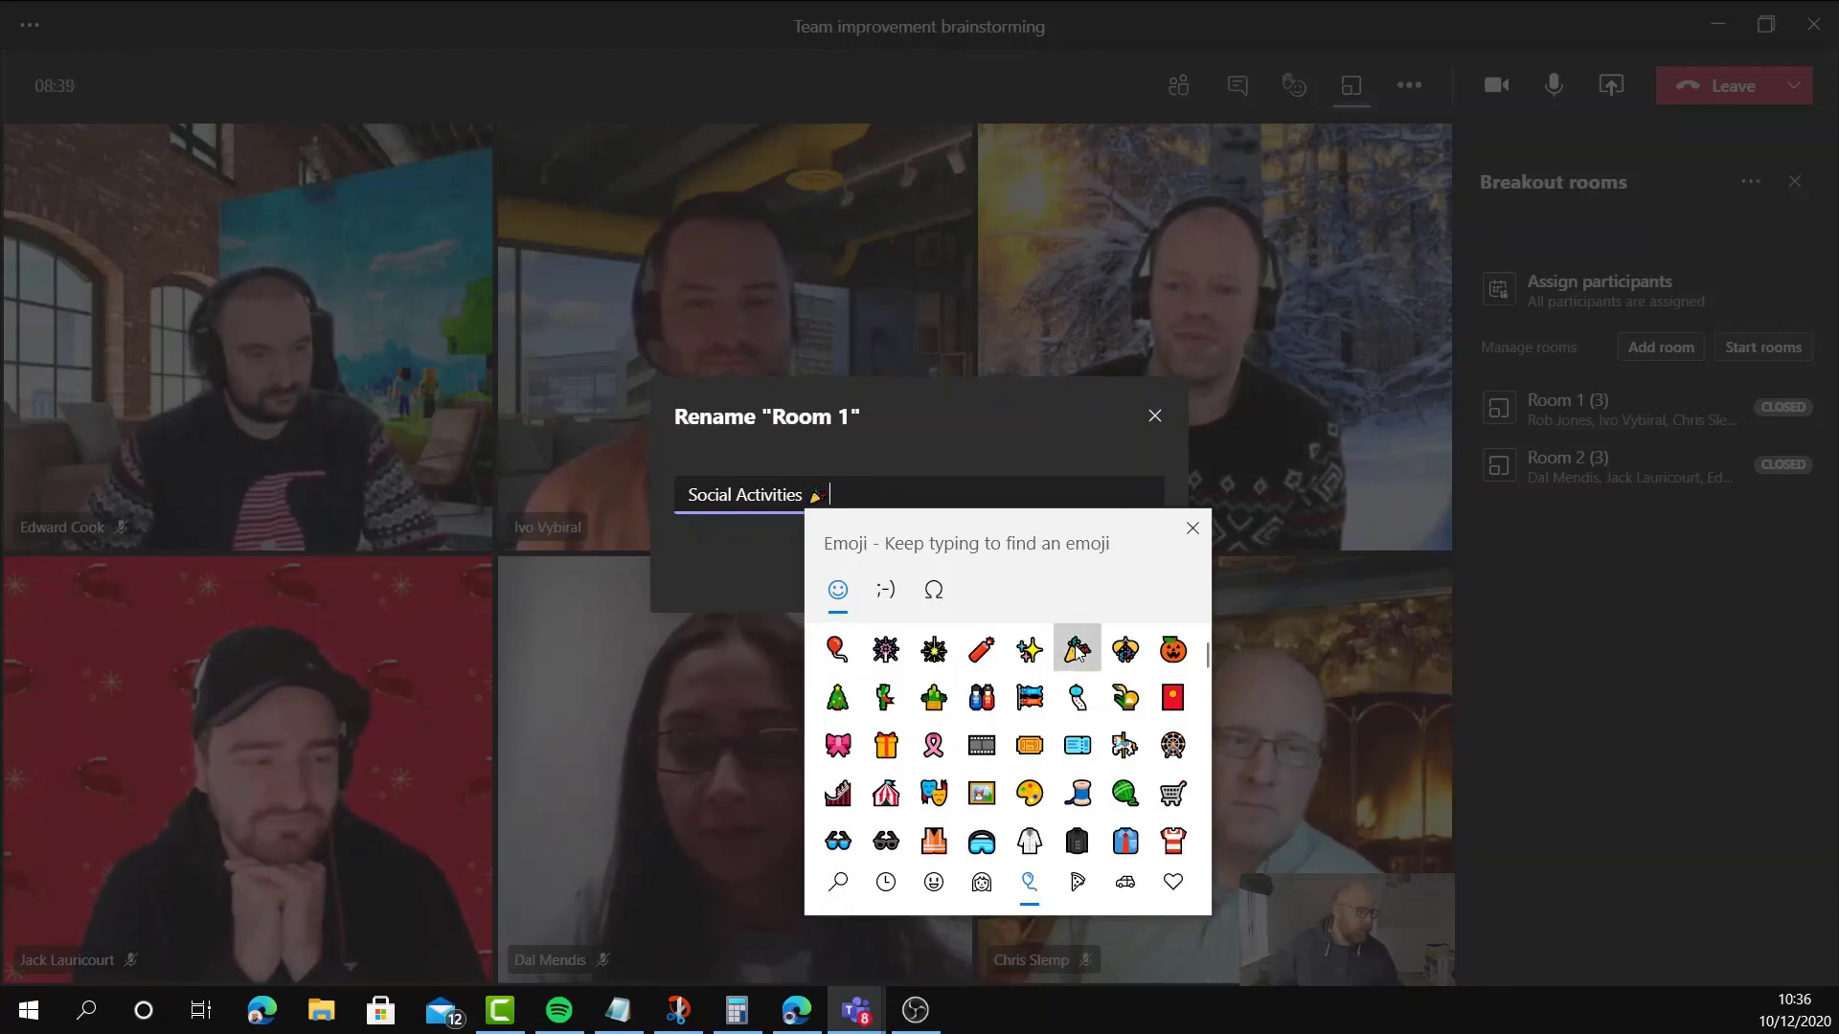
pyautogui.click(710, 563)
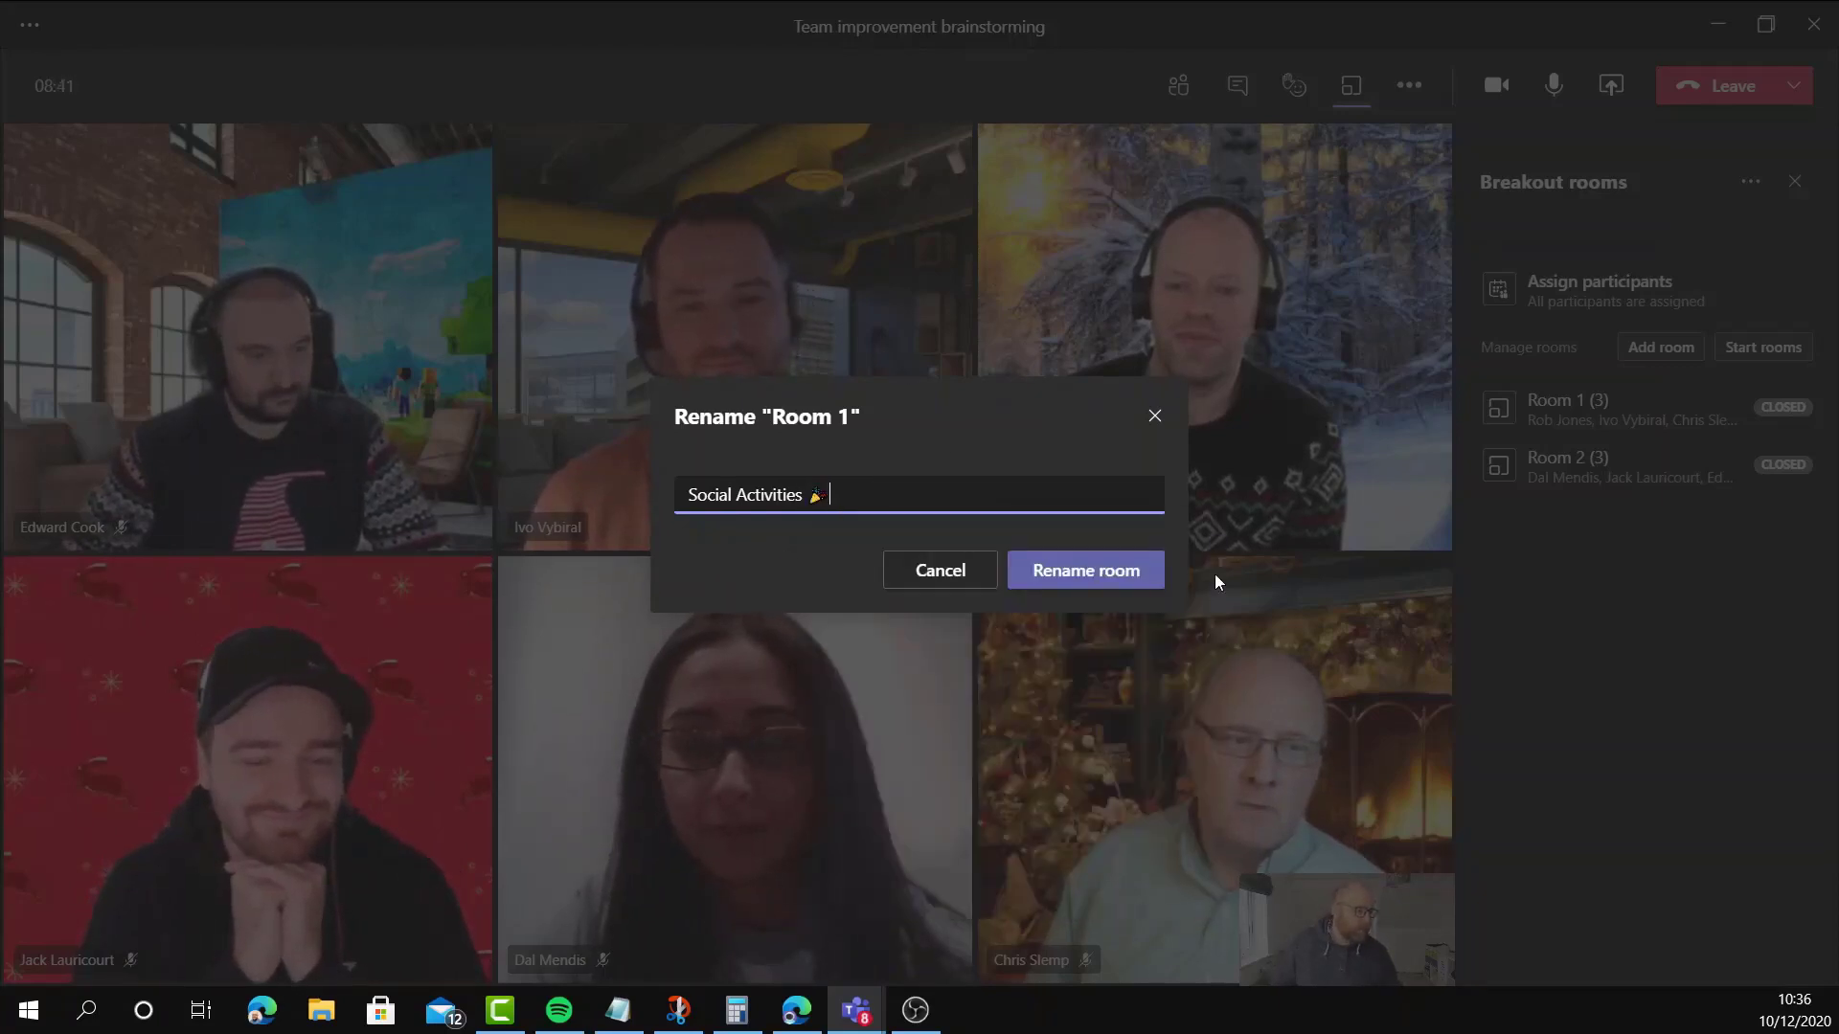
pyautogui.click(1108, 584)
# - Rename Room 2 as "Admin Improvements" followed by two sunglasses emojis
pyautogui.moveTo(1670, 471)
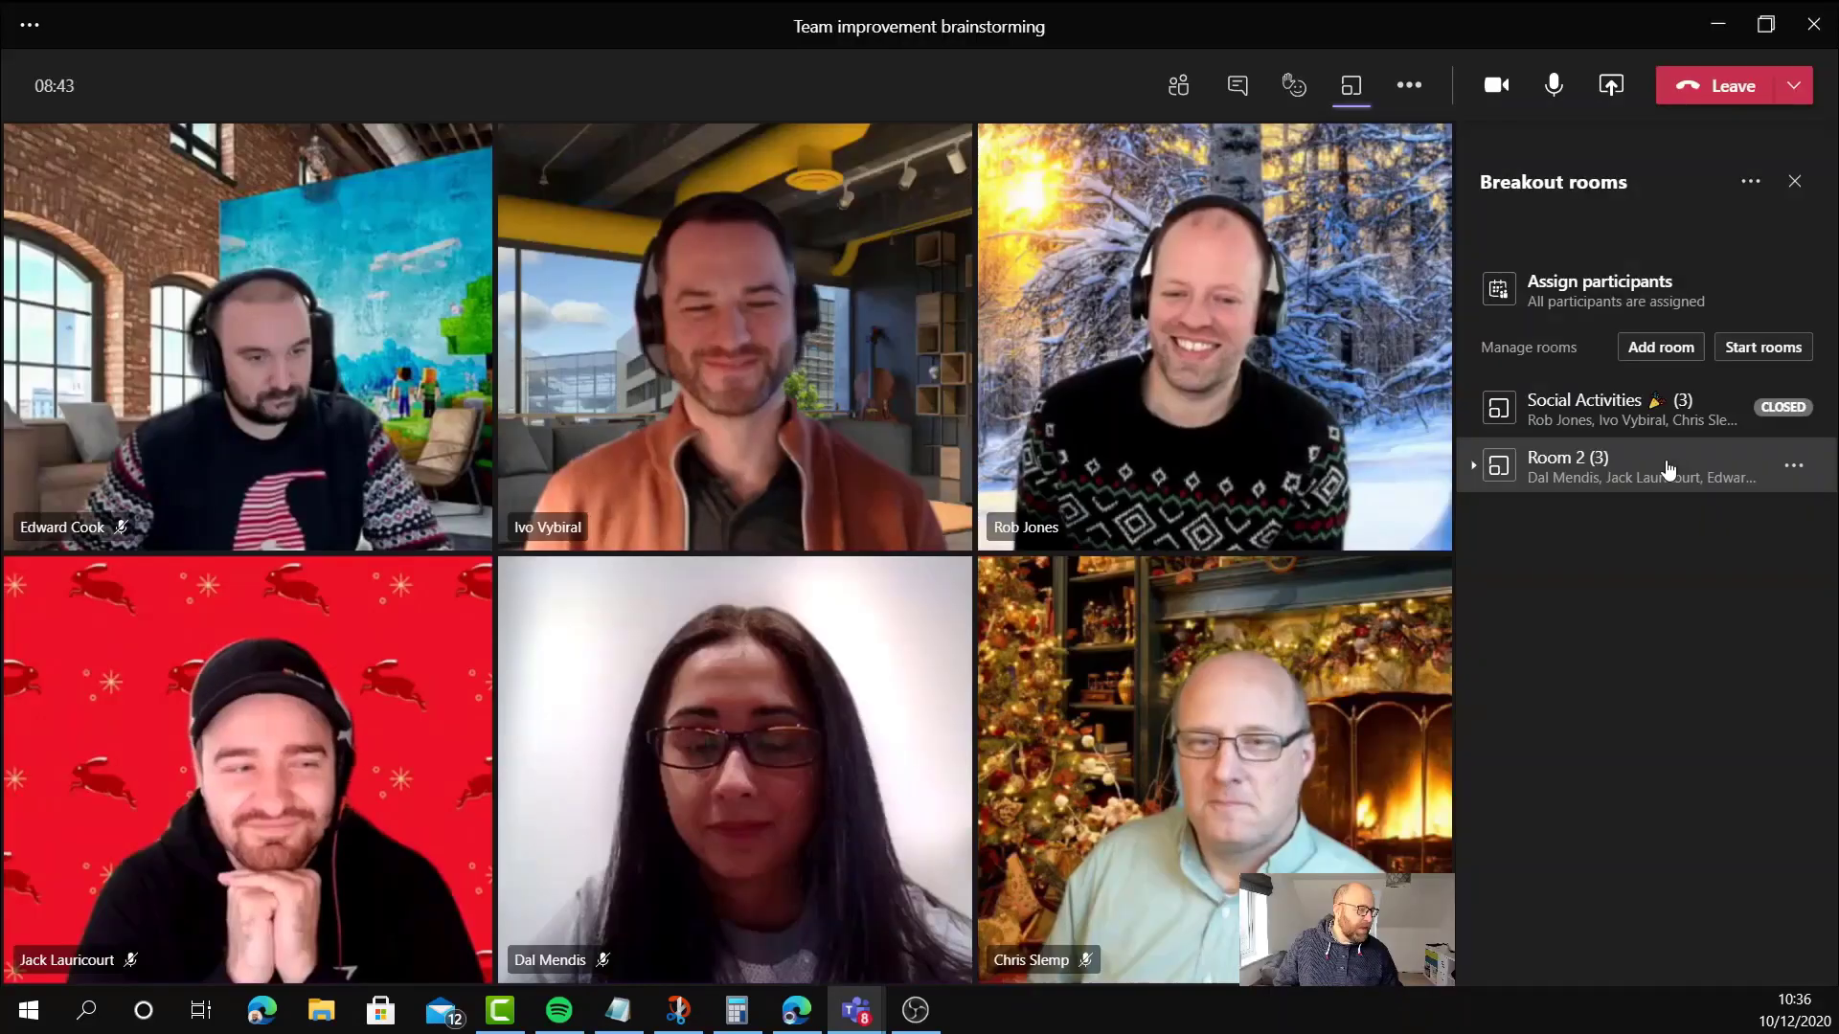
pyautogui.click(1794, 470)
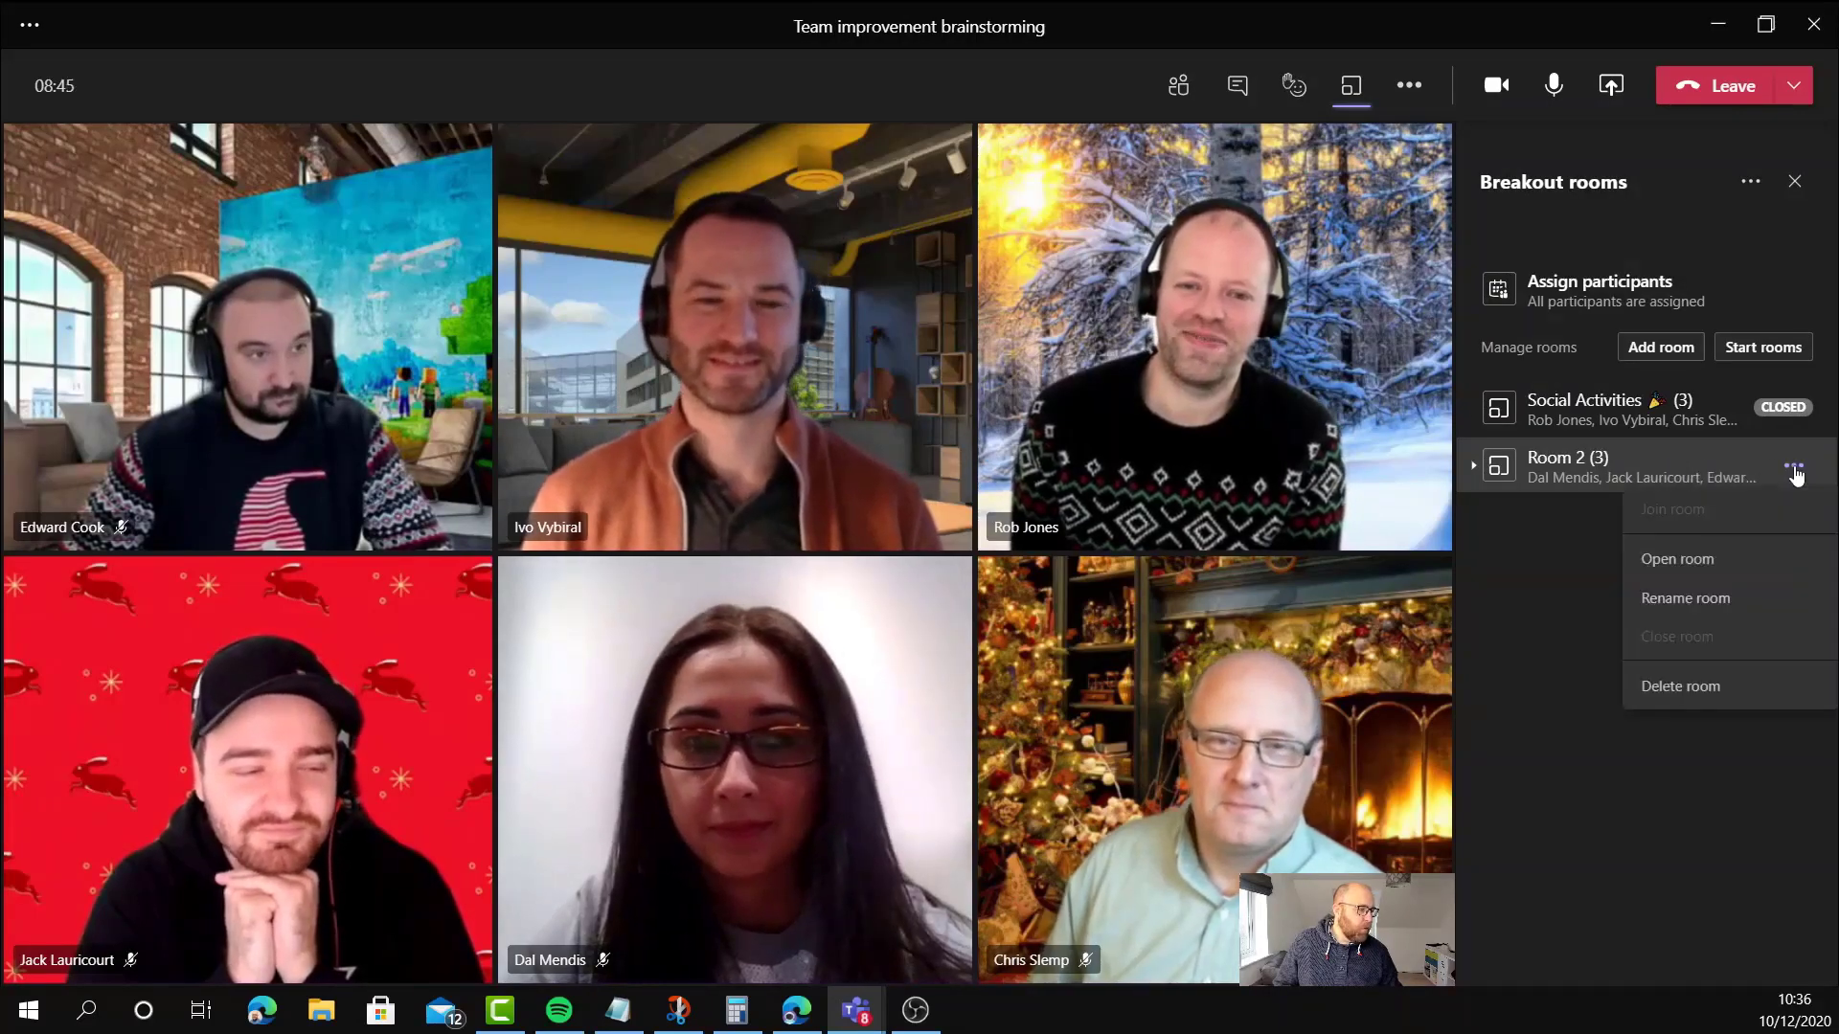
pyautogui.click(1676, 599)
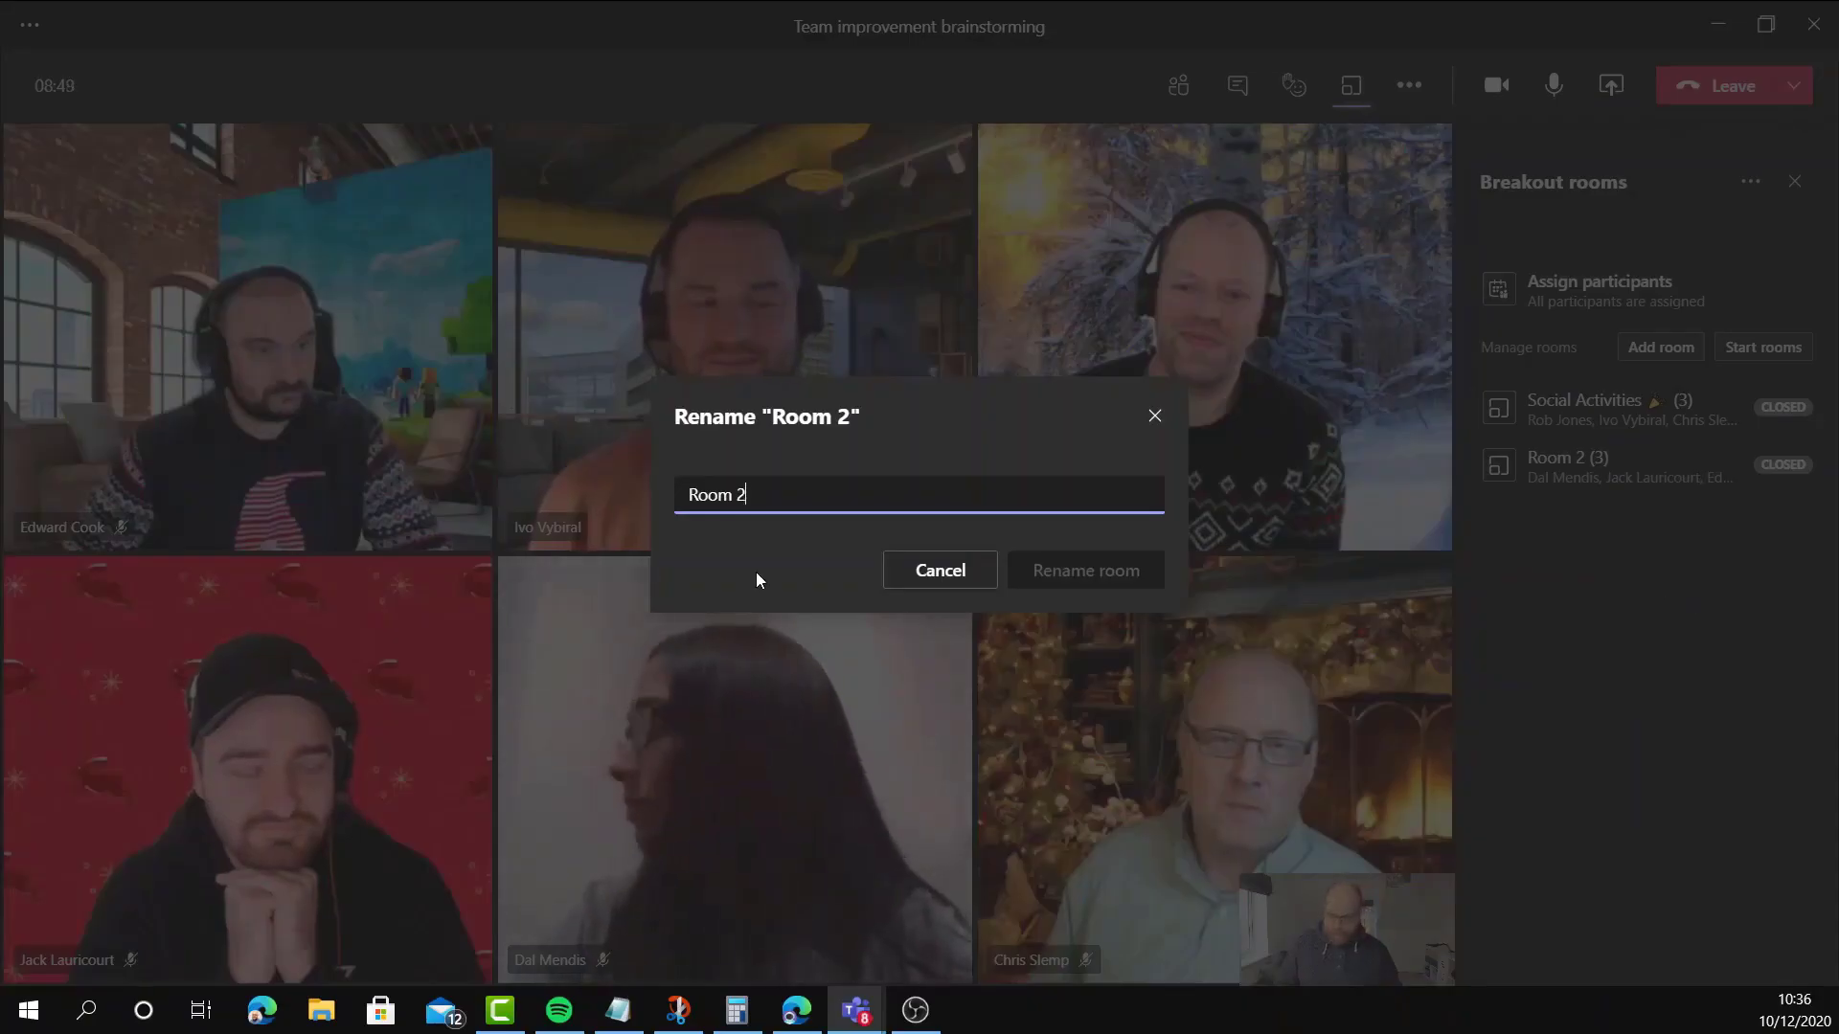
pyautogui.hotkey('ctrl', 'a')
pyautogui.write('Admin Imp')
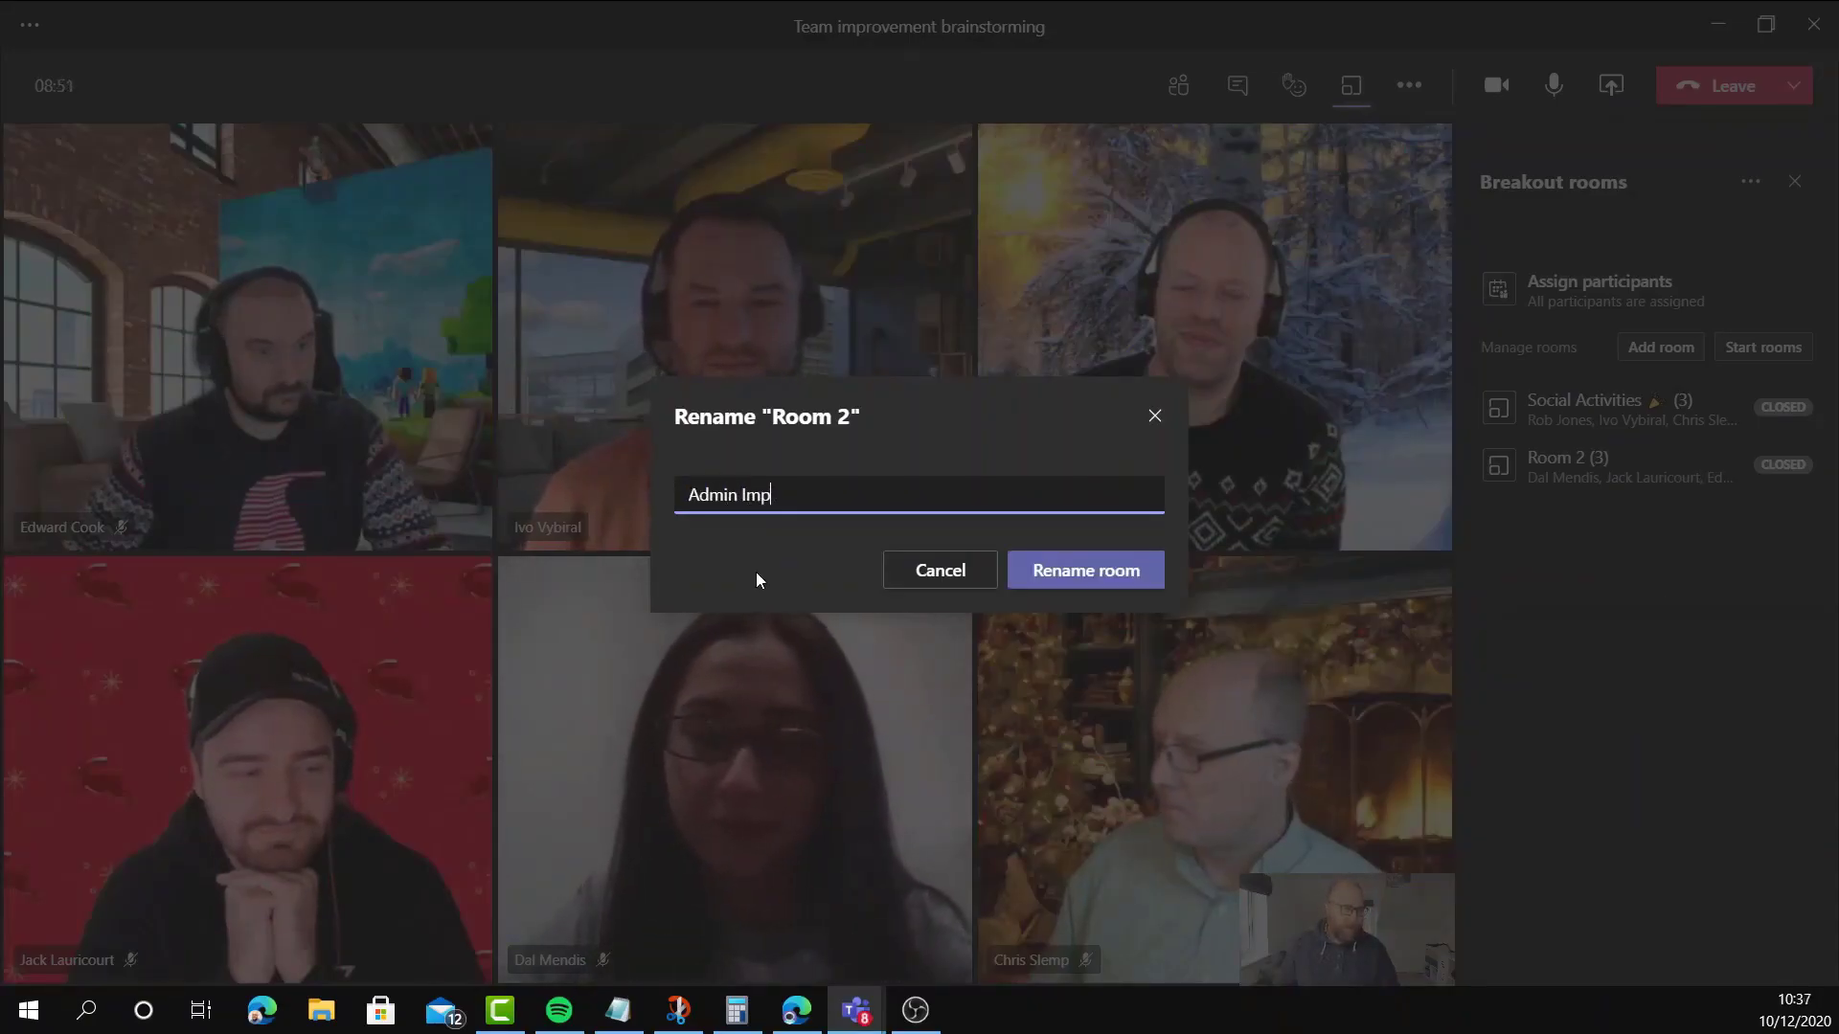
pyautogui.write('rovements')
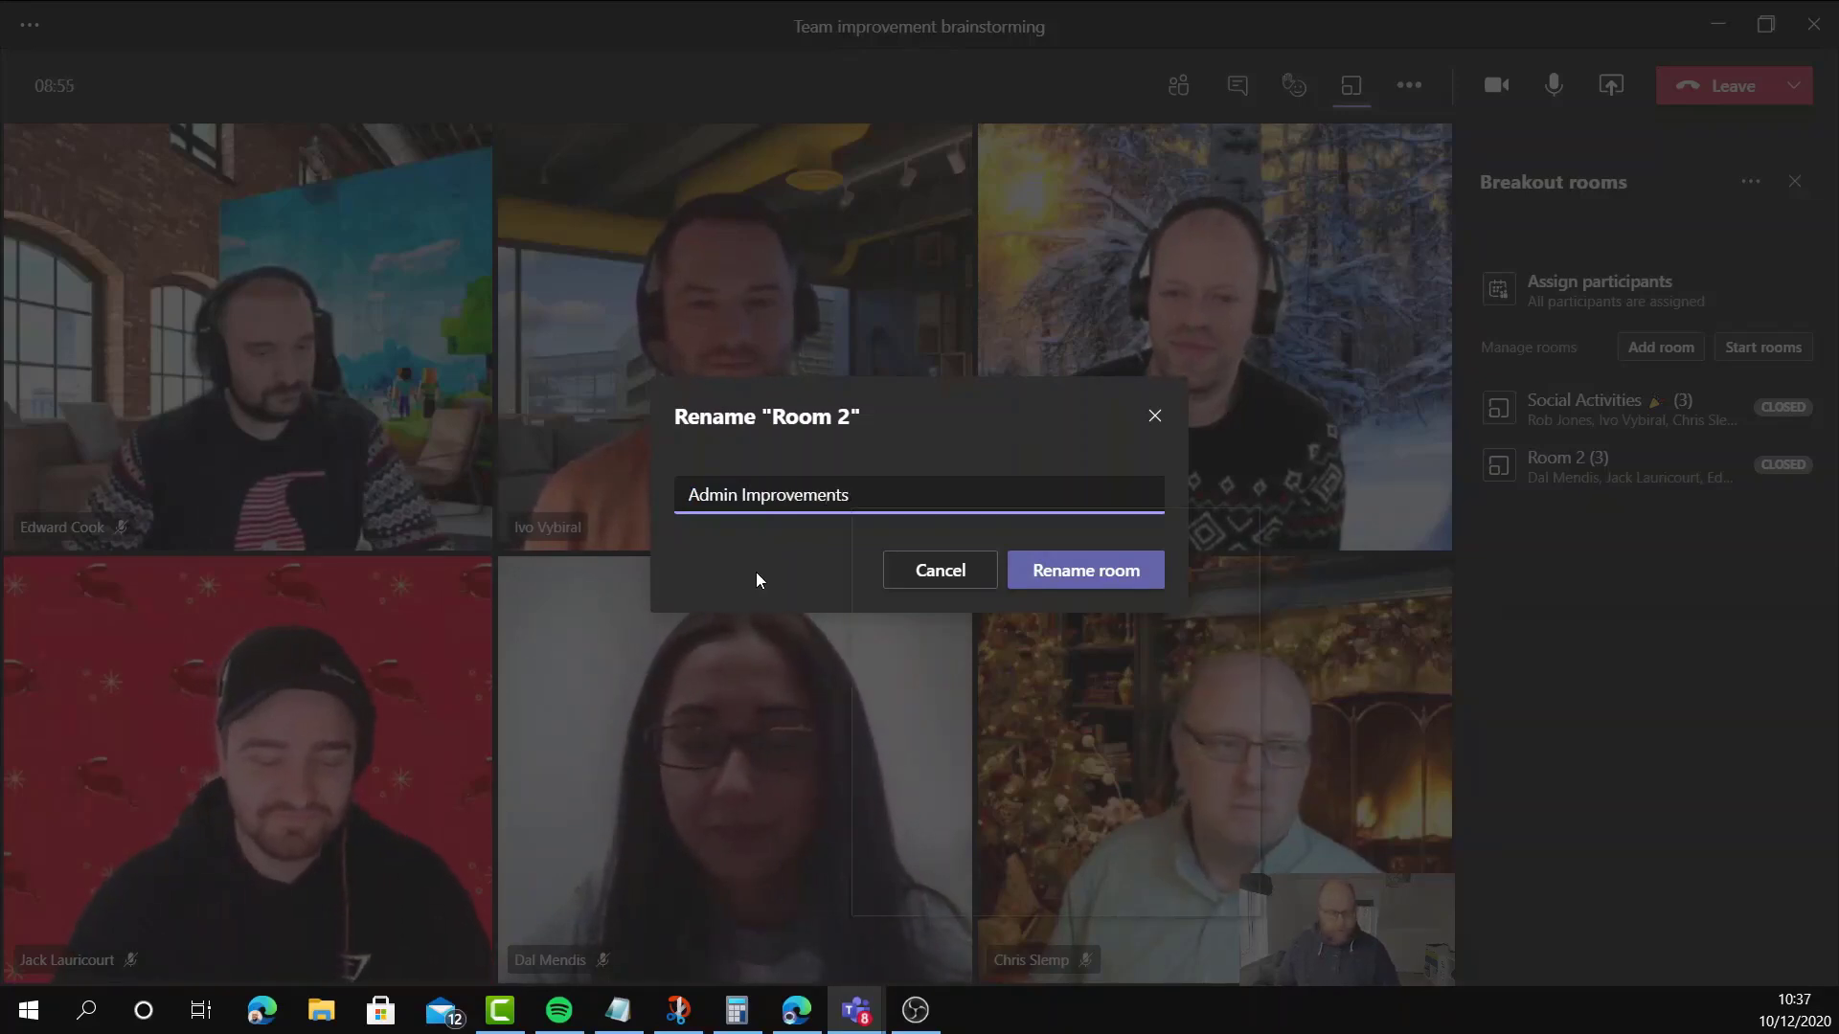
pyautogui.press('super+period')
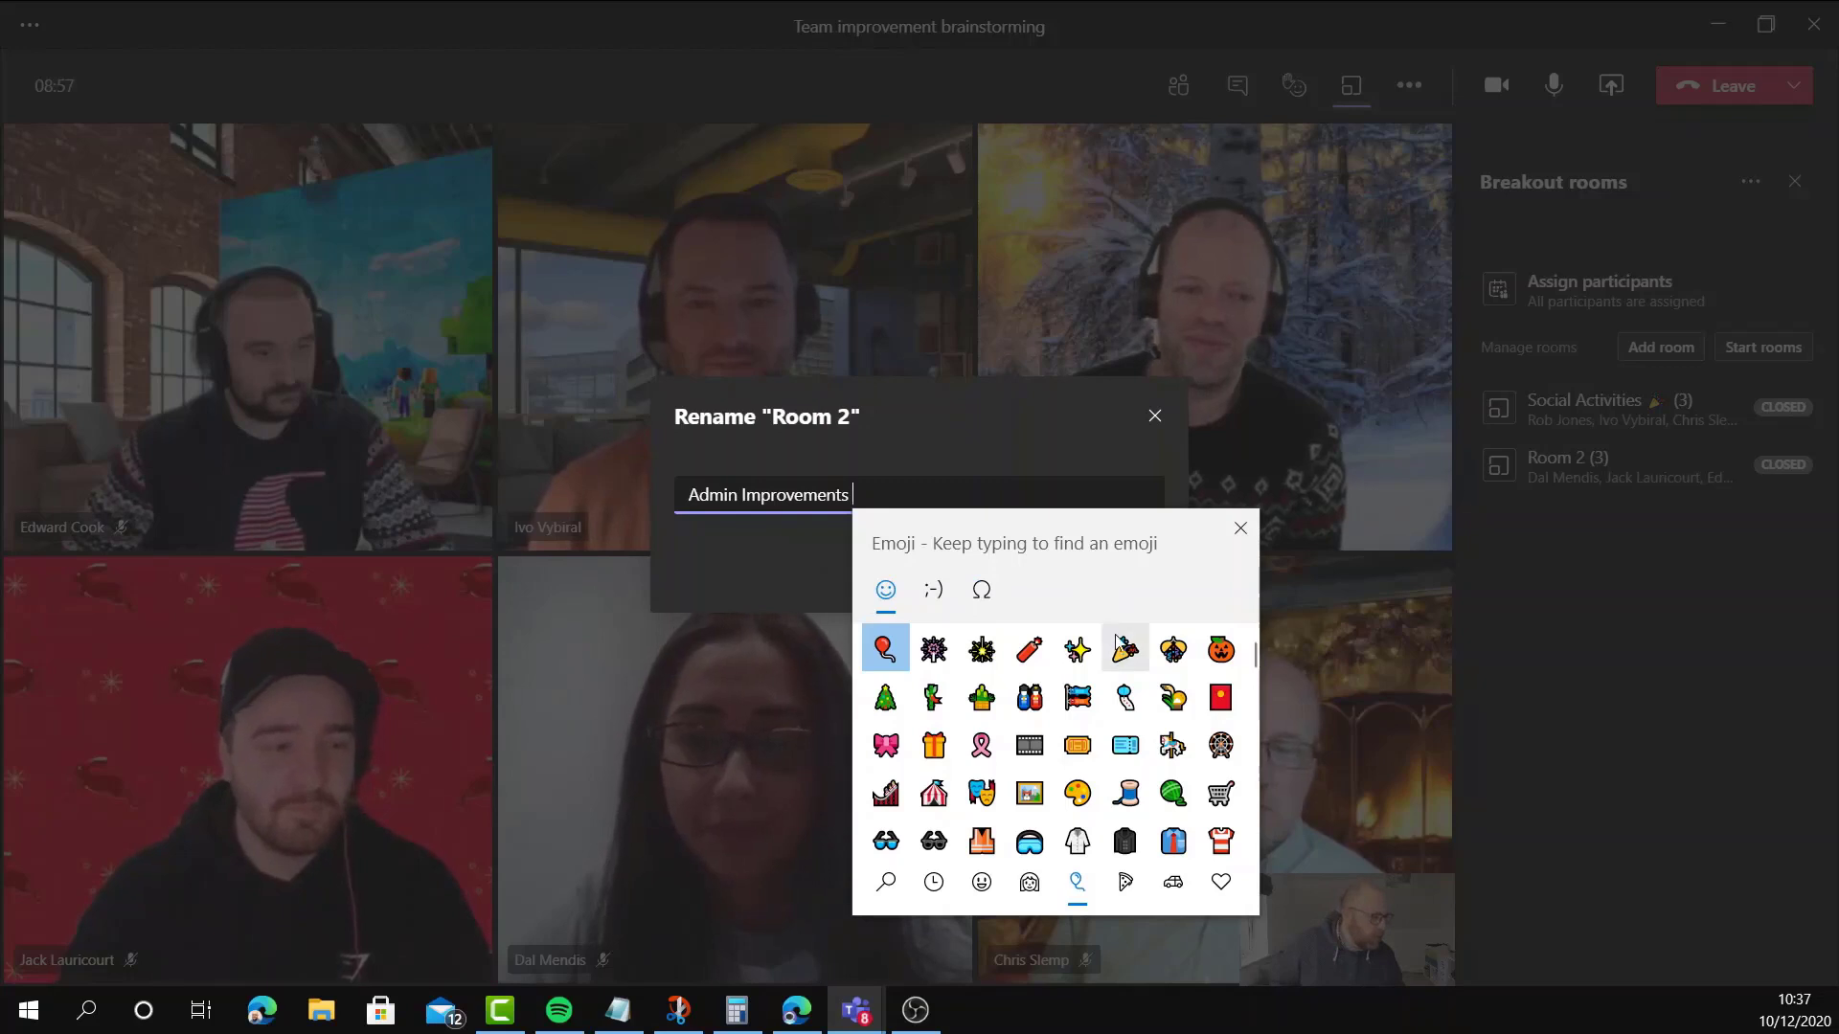
pyautogui.scroll(-1, 1024, 766)
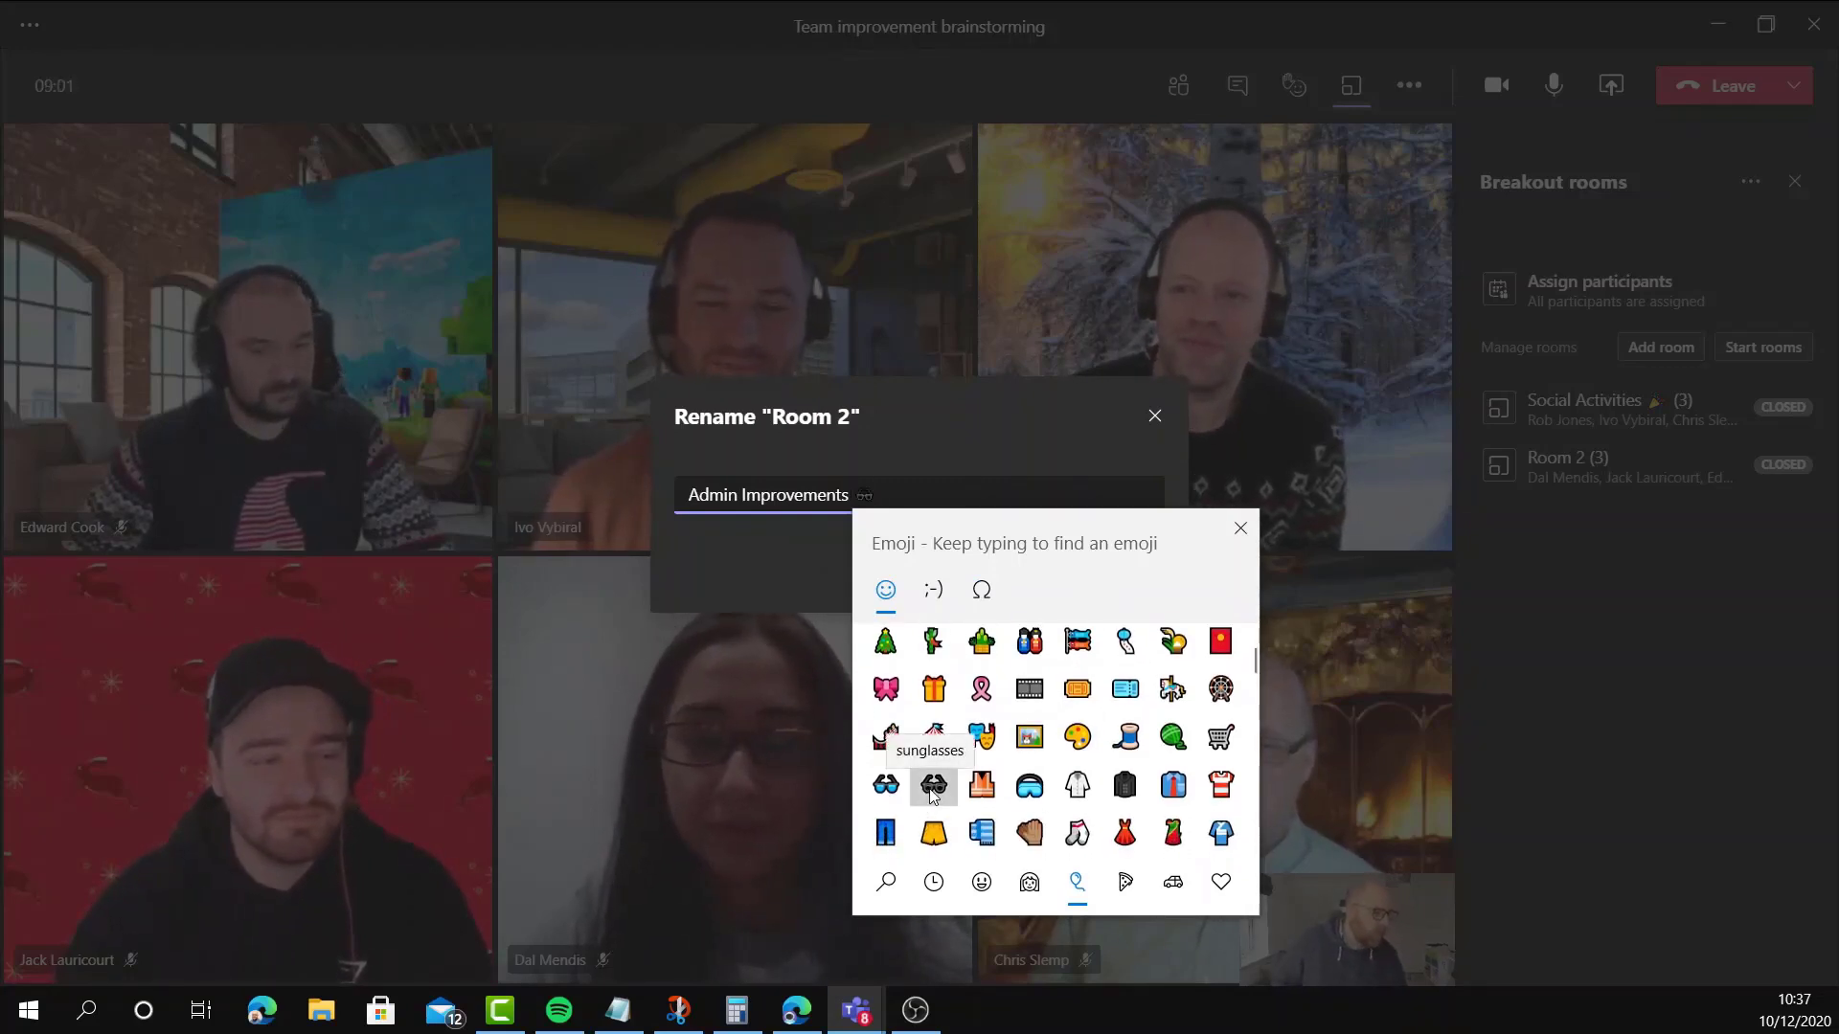
pyautogui.click(921, 479)
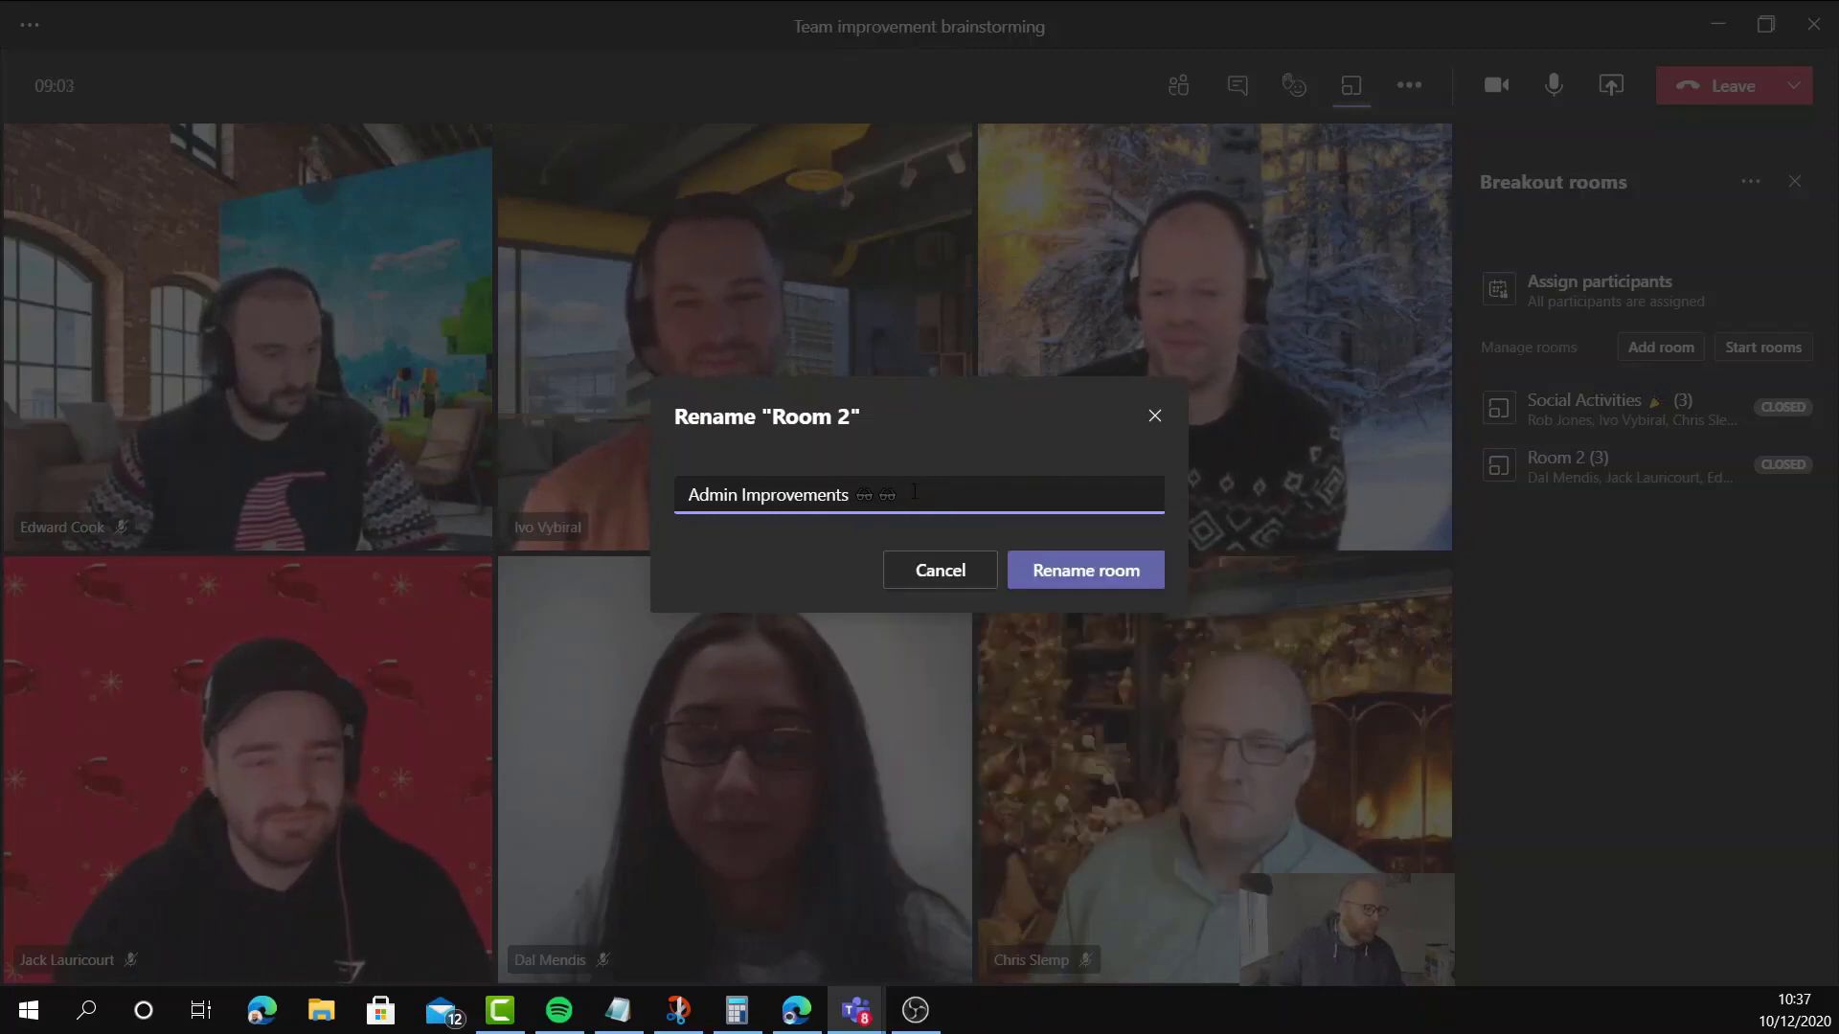
pyautogui.click(1092, 571)
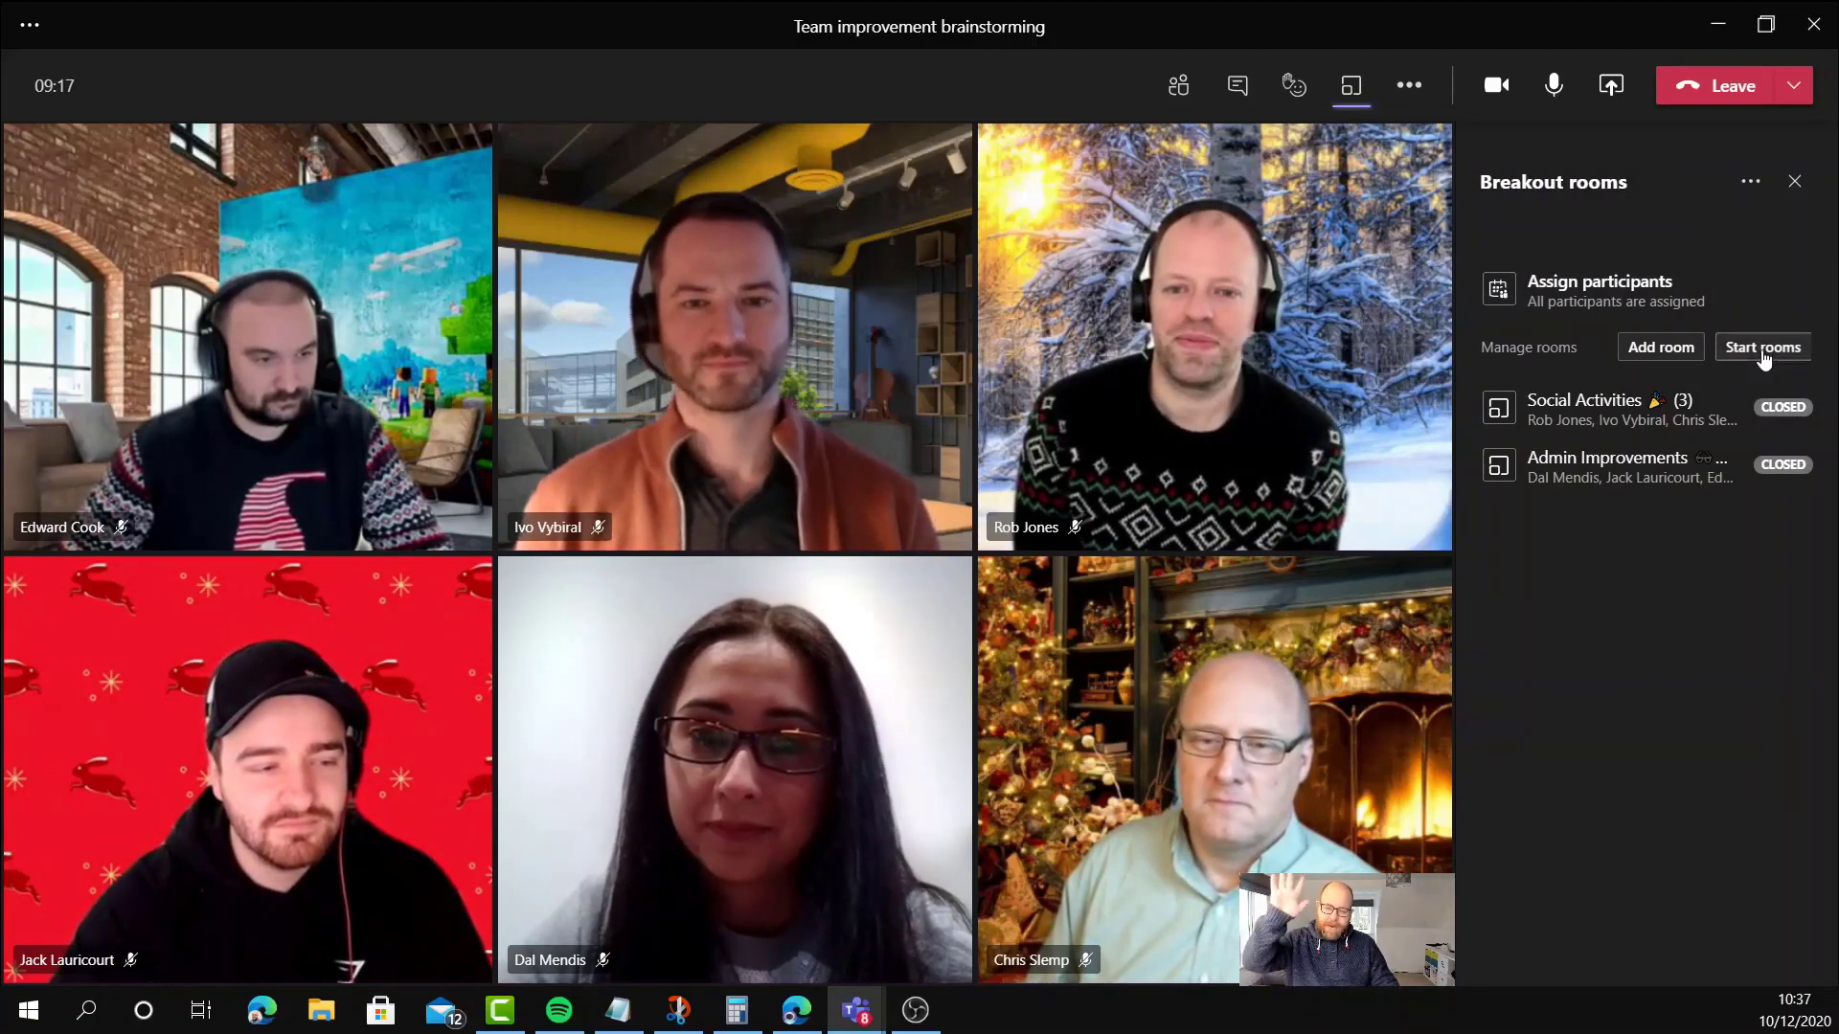
# - Start all breakout rooms and join the Social Activities room in a maximised window
pyautogui.click(1763, 348)
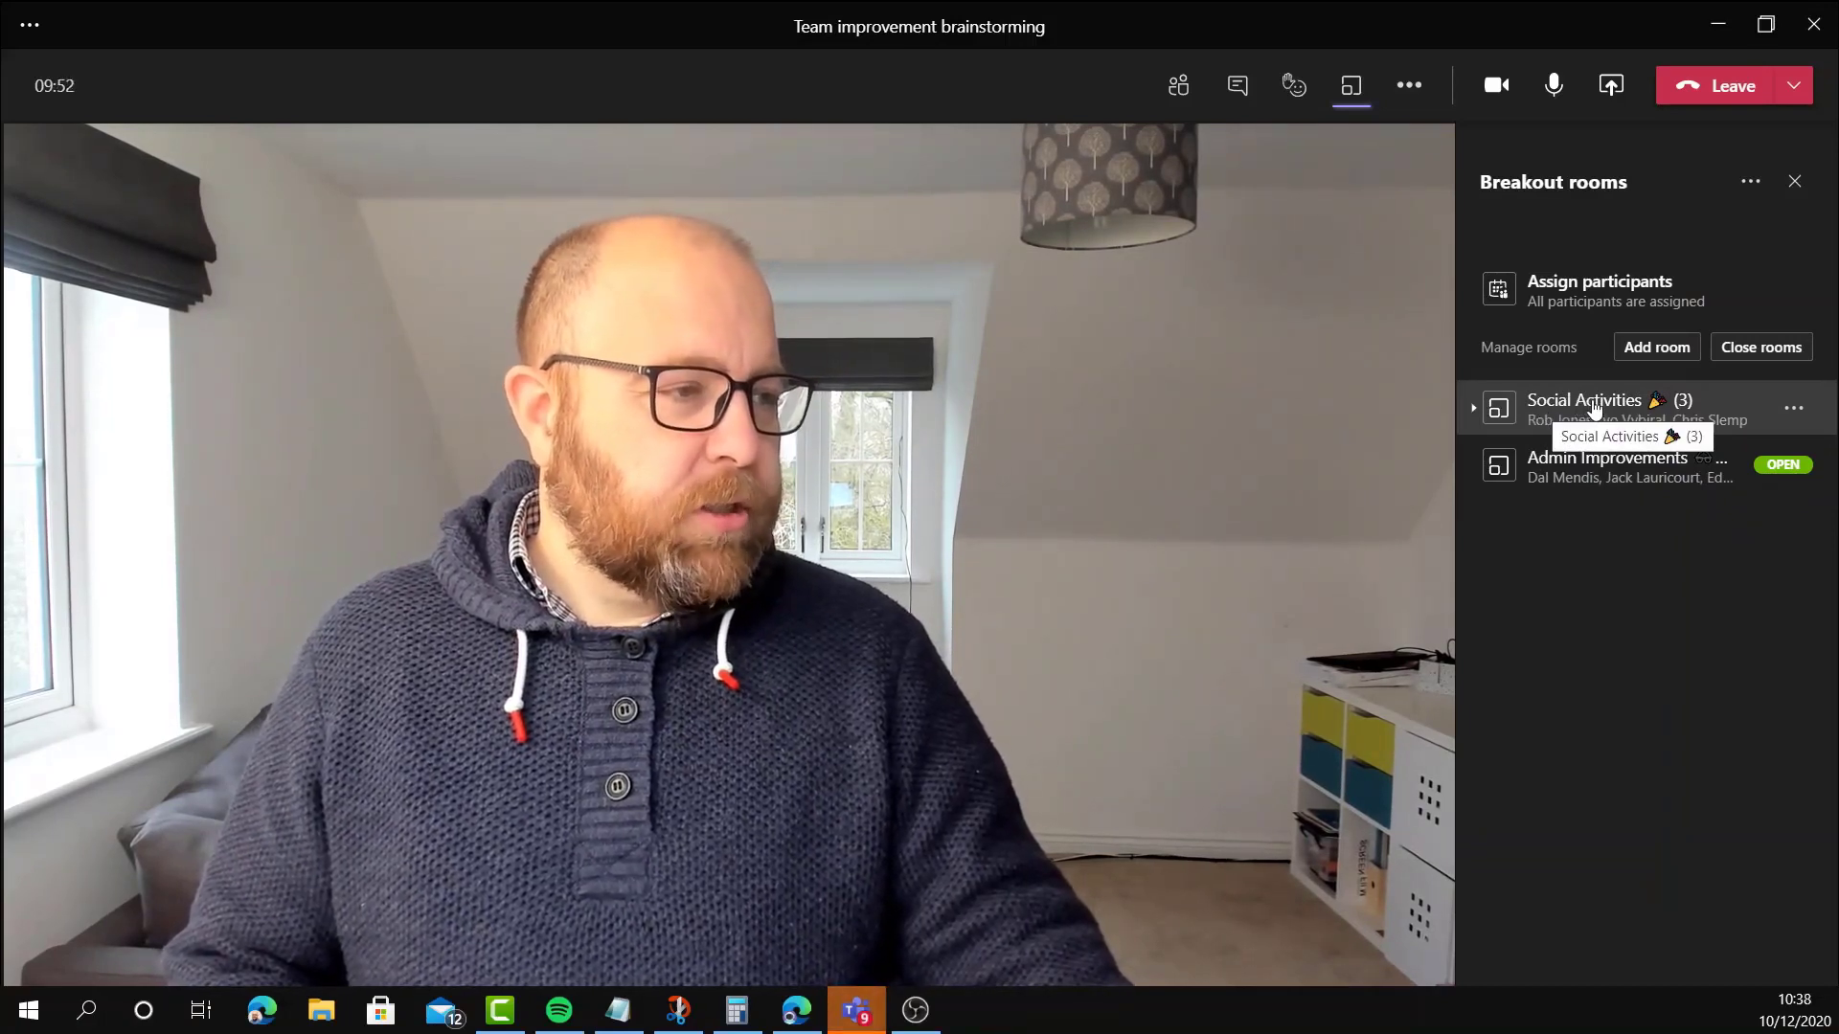
pyautogui.click(1797, 412)
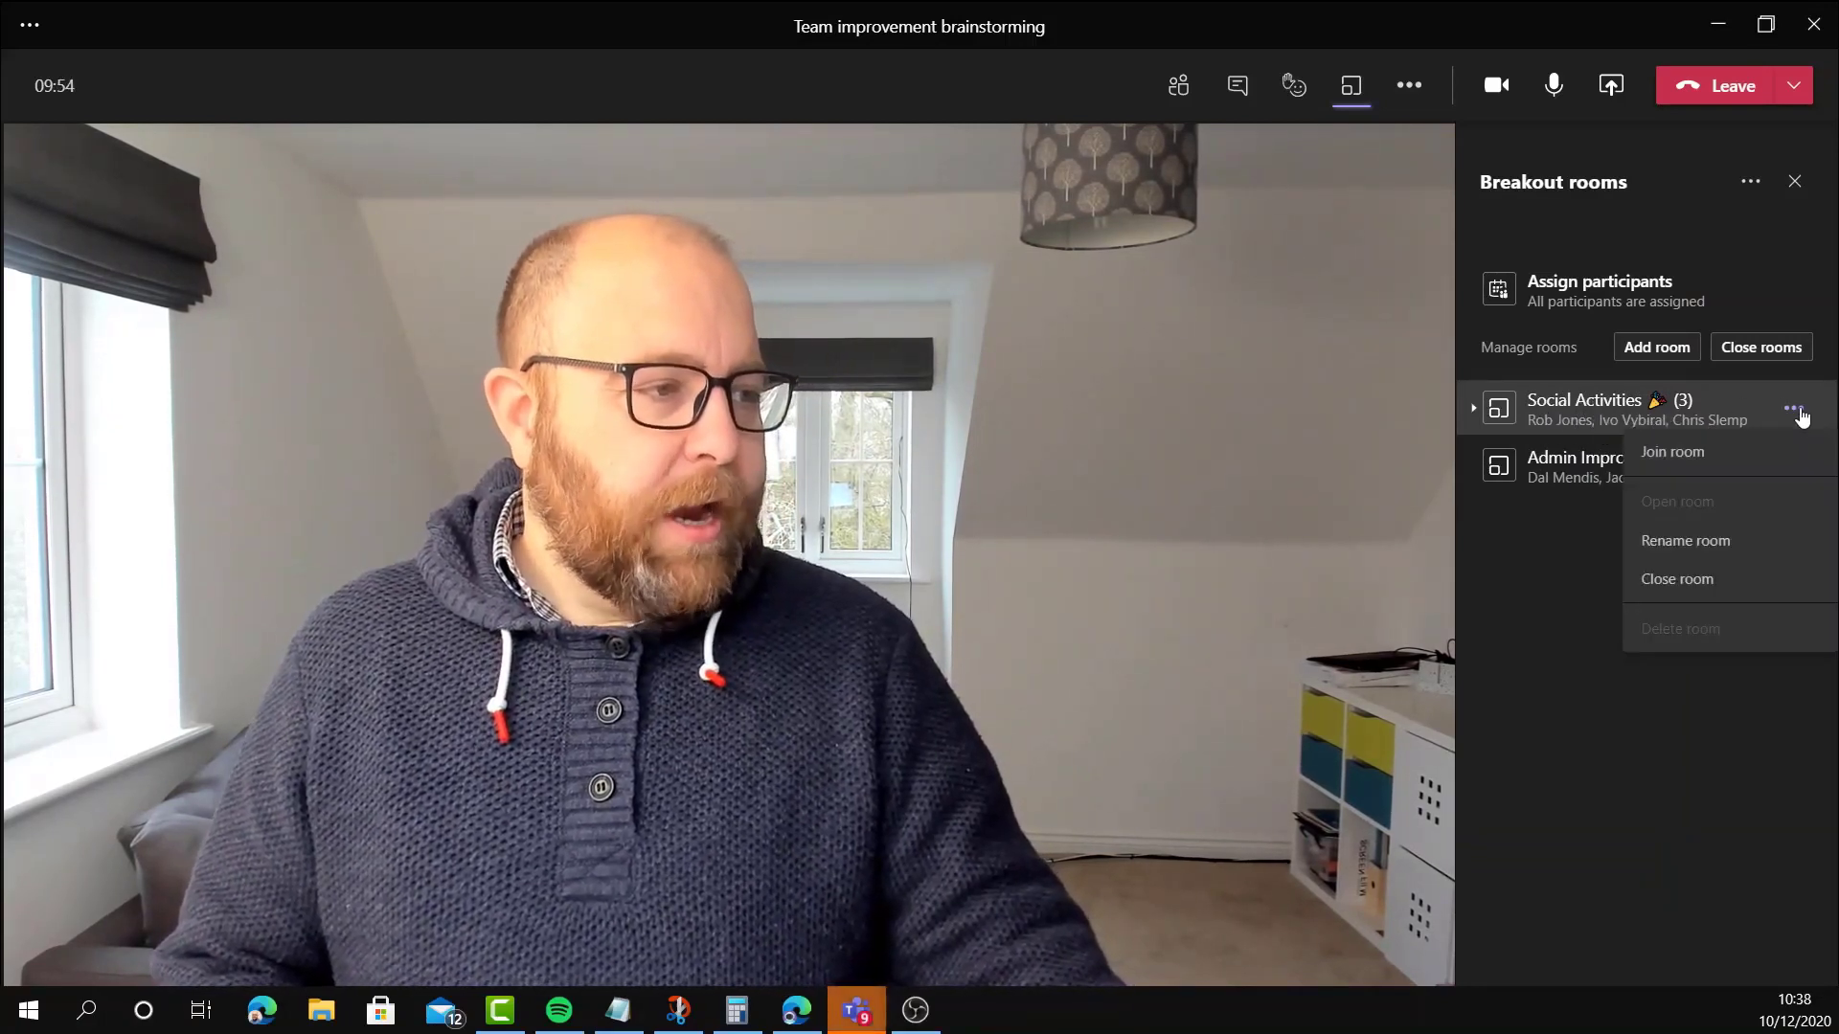
pyautogui.click(1676, 460)
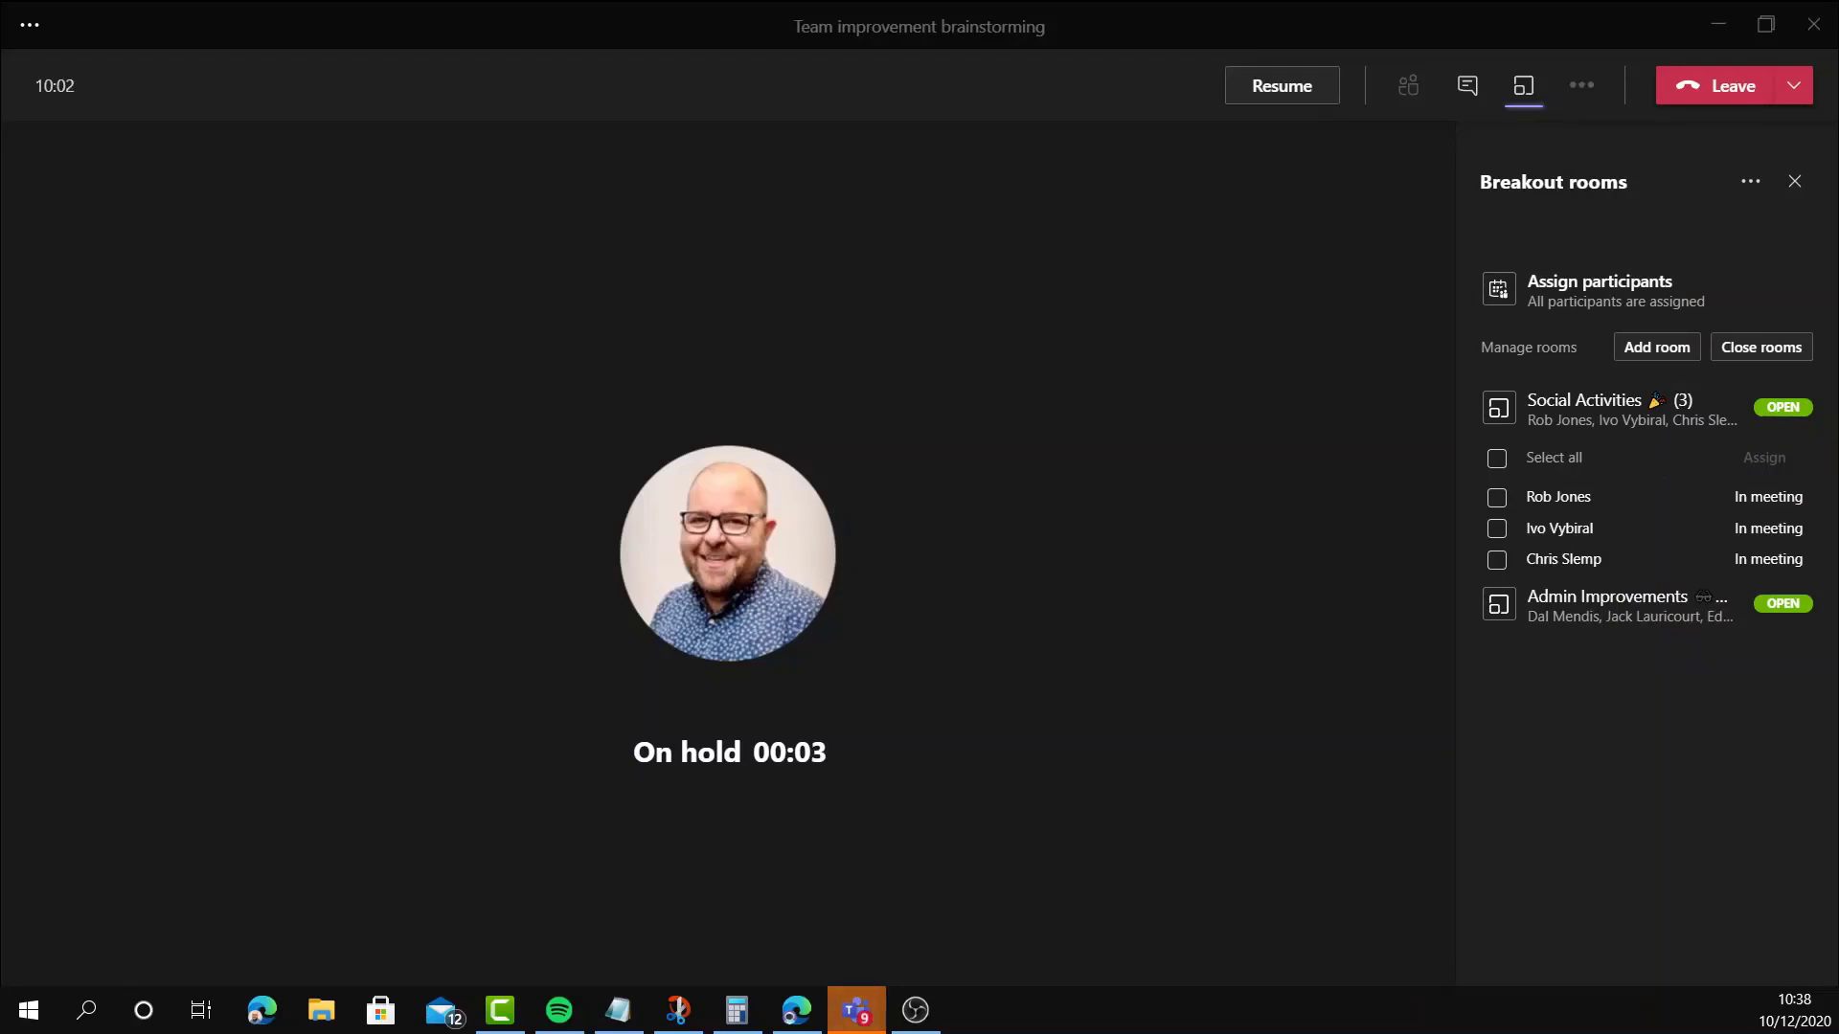
pyautogui.moveTo(353, 255); pyautogui.dragTo(578, 107)
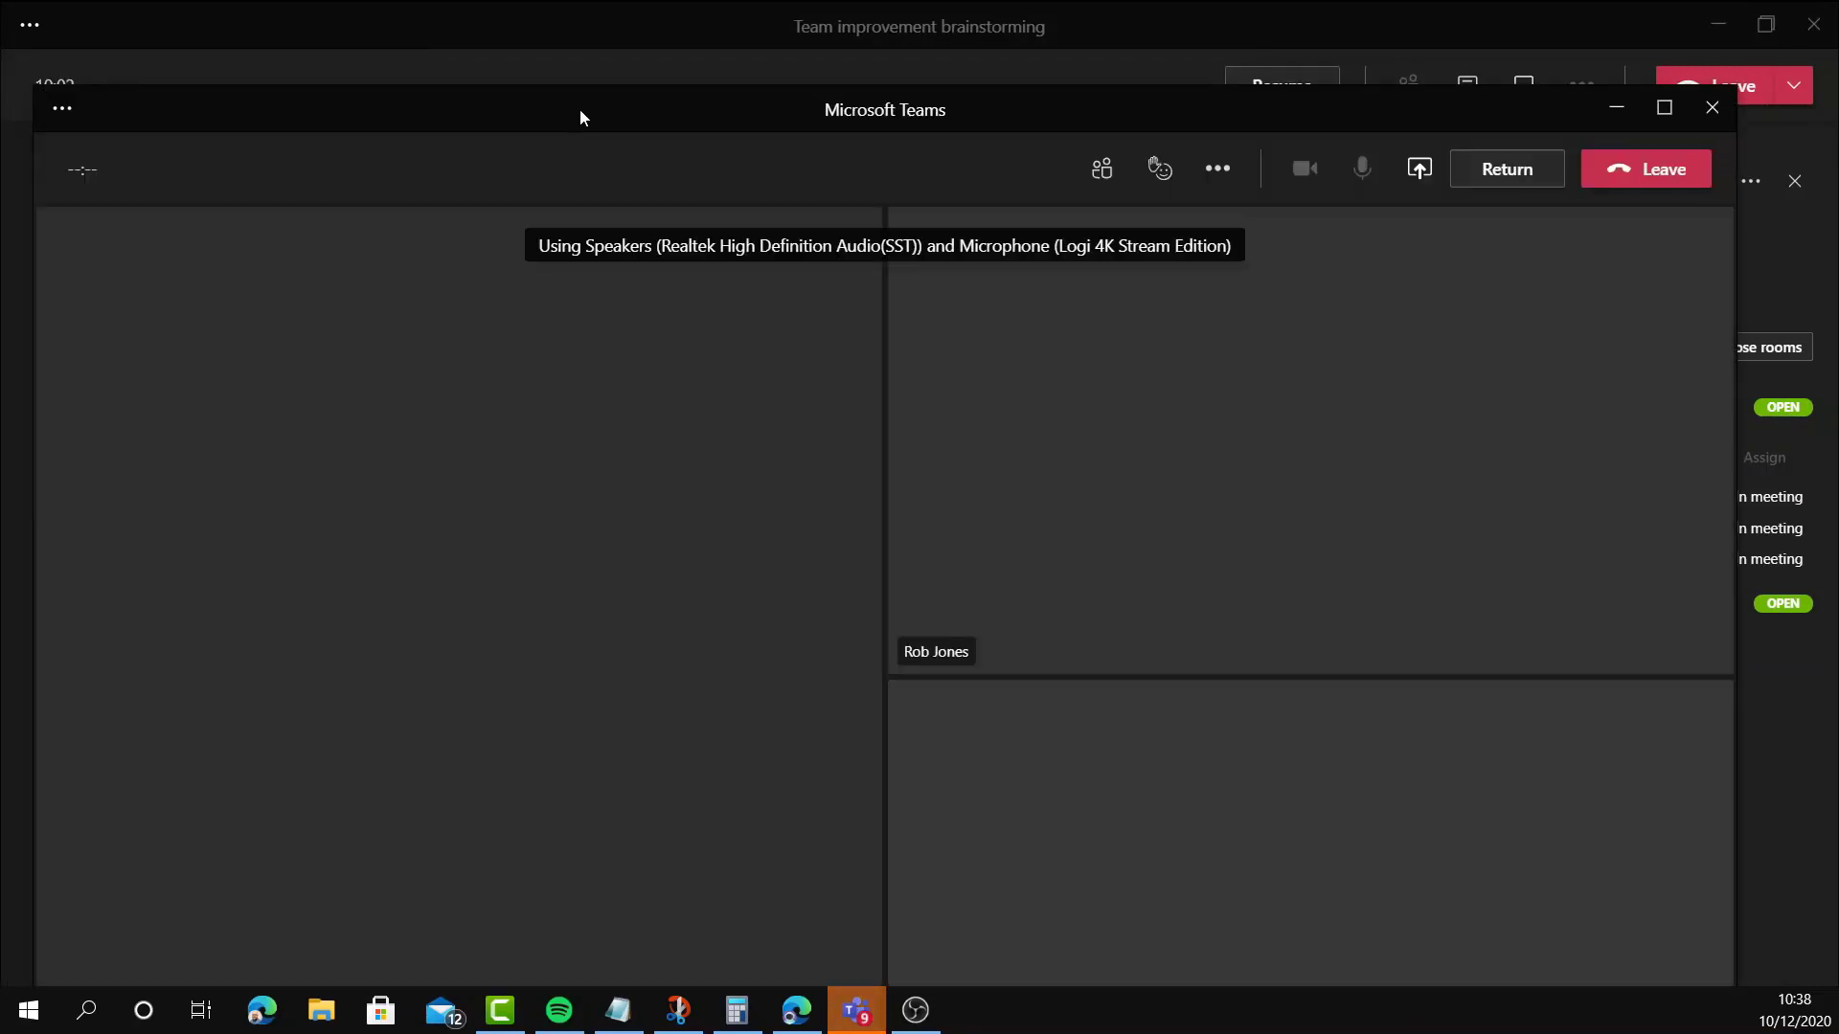
pyautogui.doubleClick(579, 109)
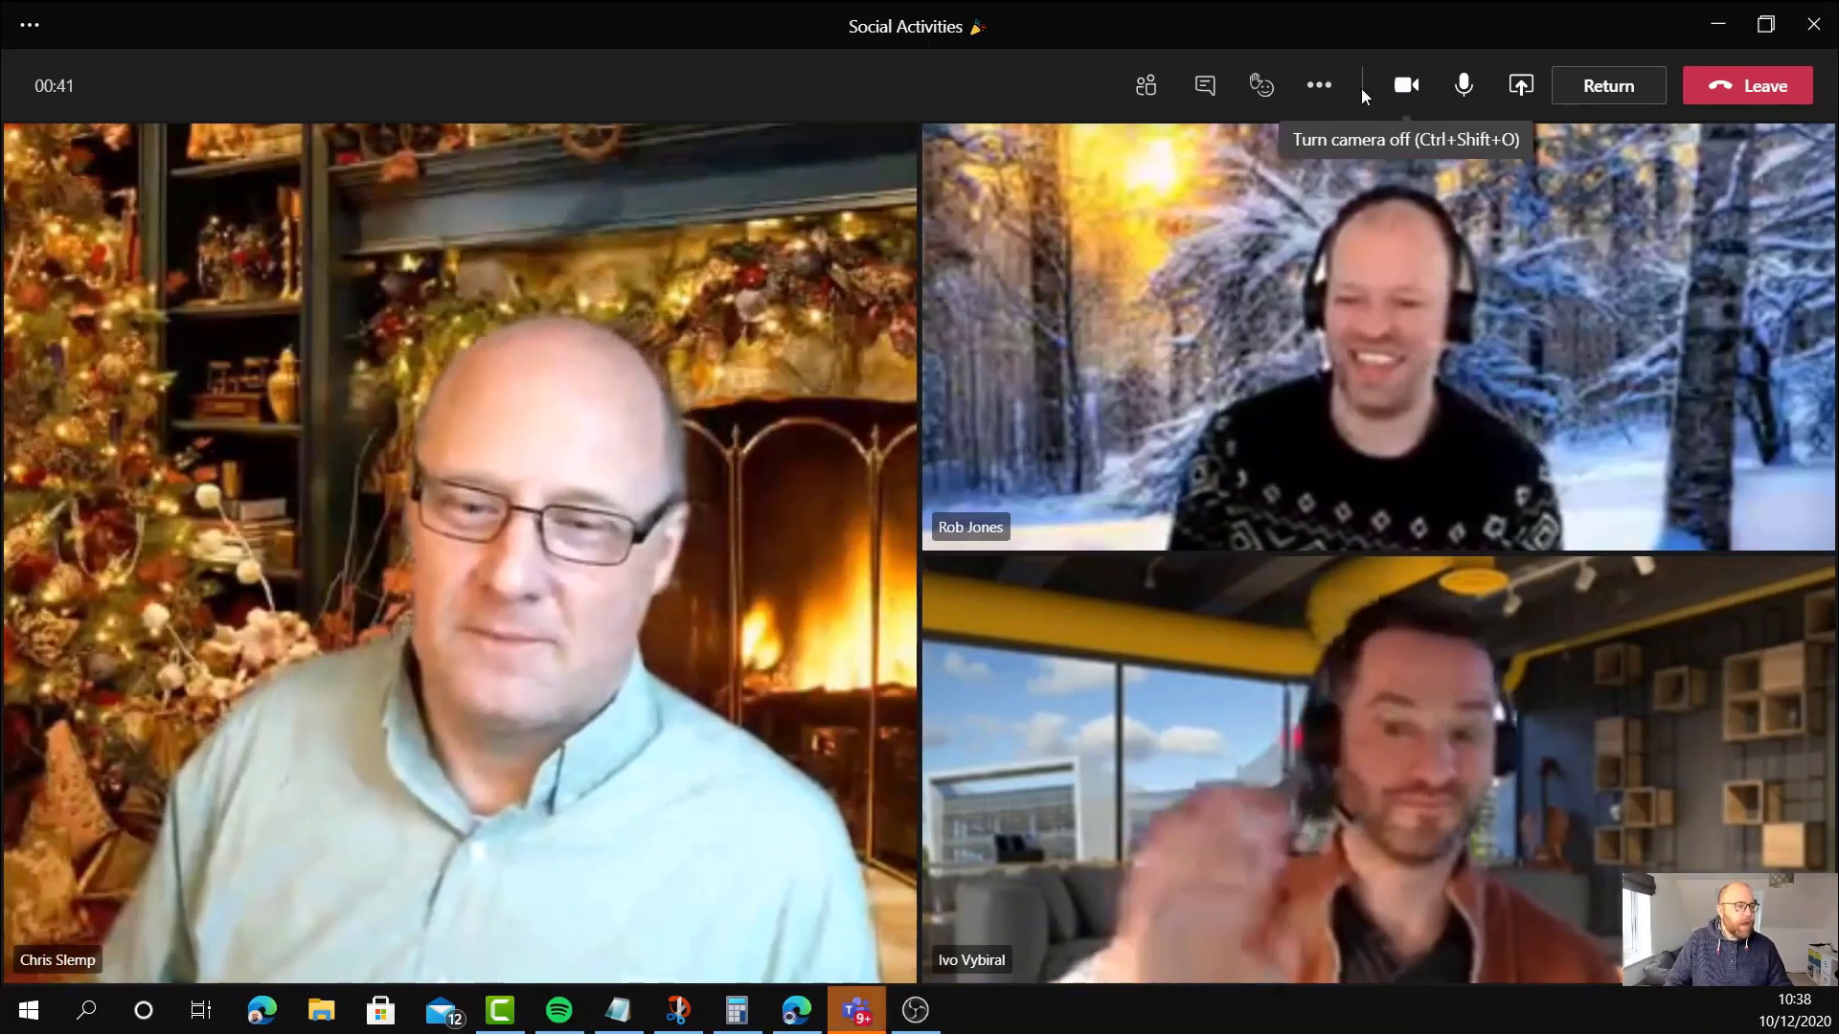
# - Send the message "Hey all" in the Social Activities room's meeting chat
pyautogui.click(1204, 85)
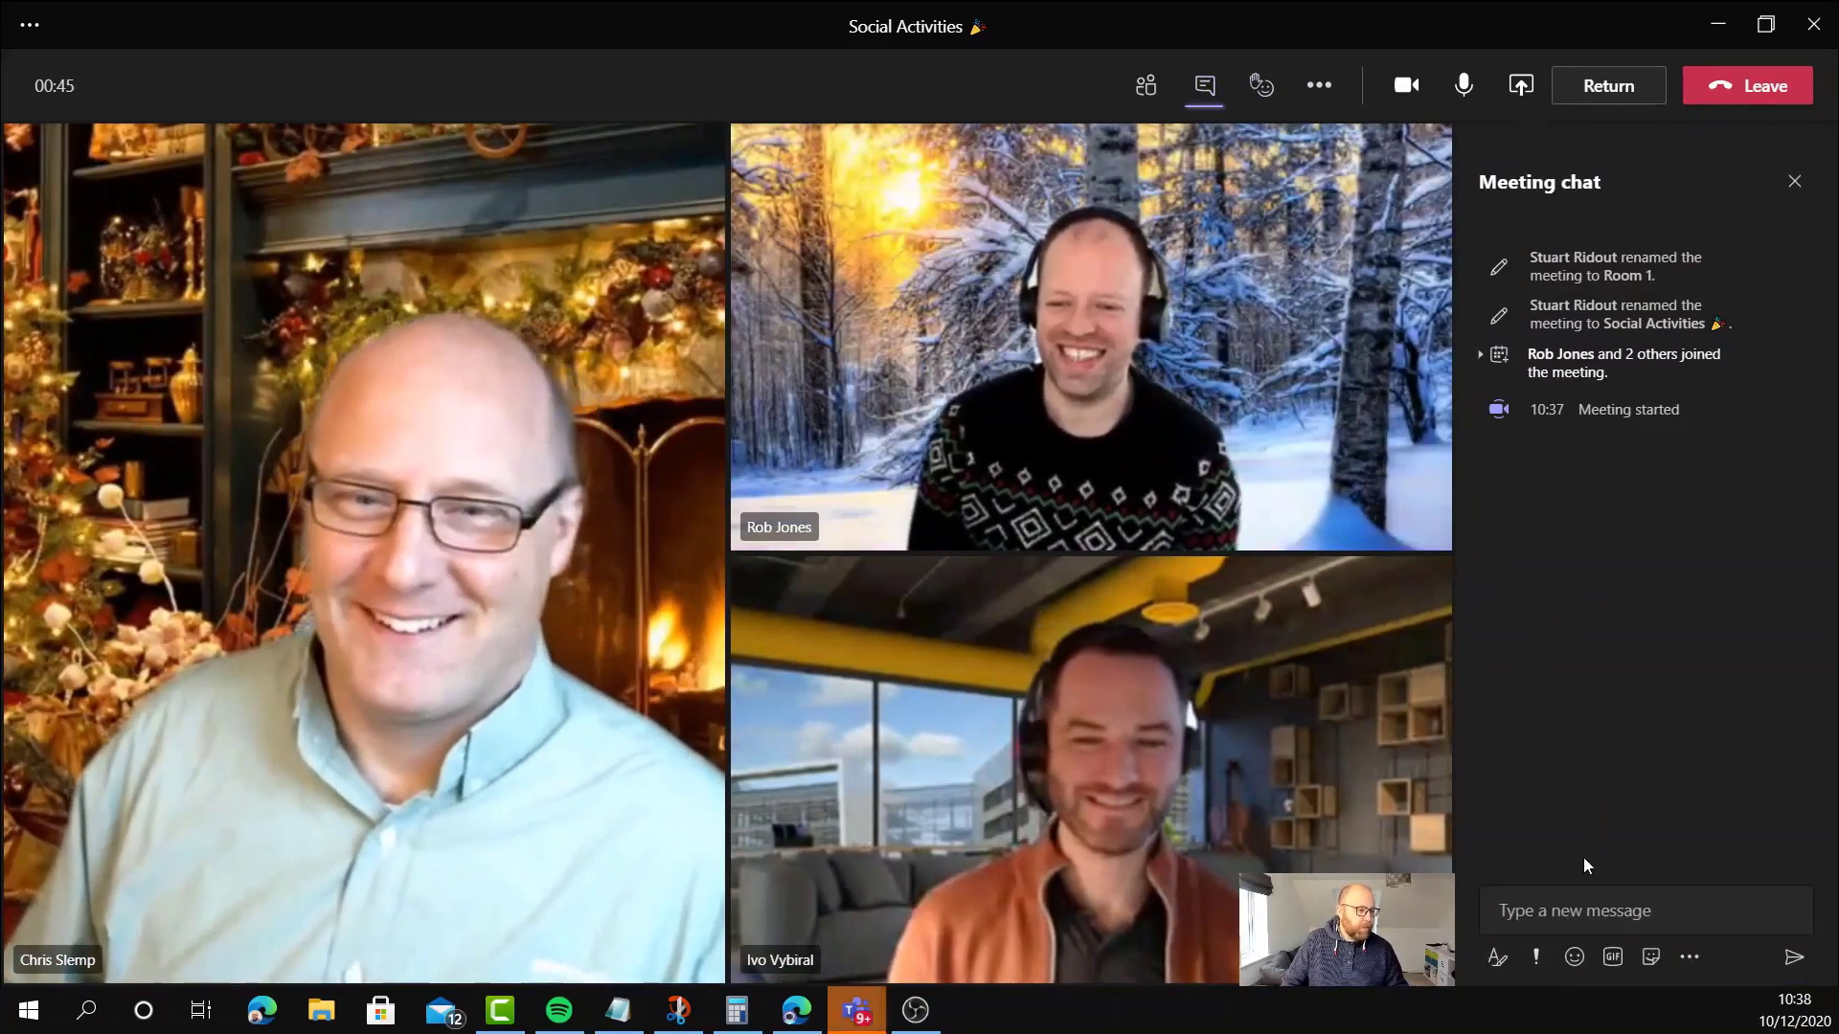
pyautogui.click(1556, 914)
pyautogui.write('Hey all')
pyautogui.press('Return')
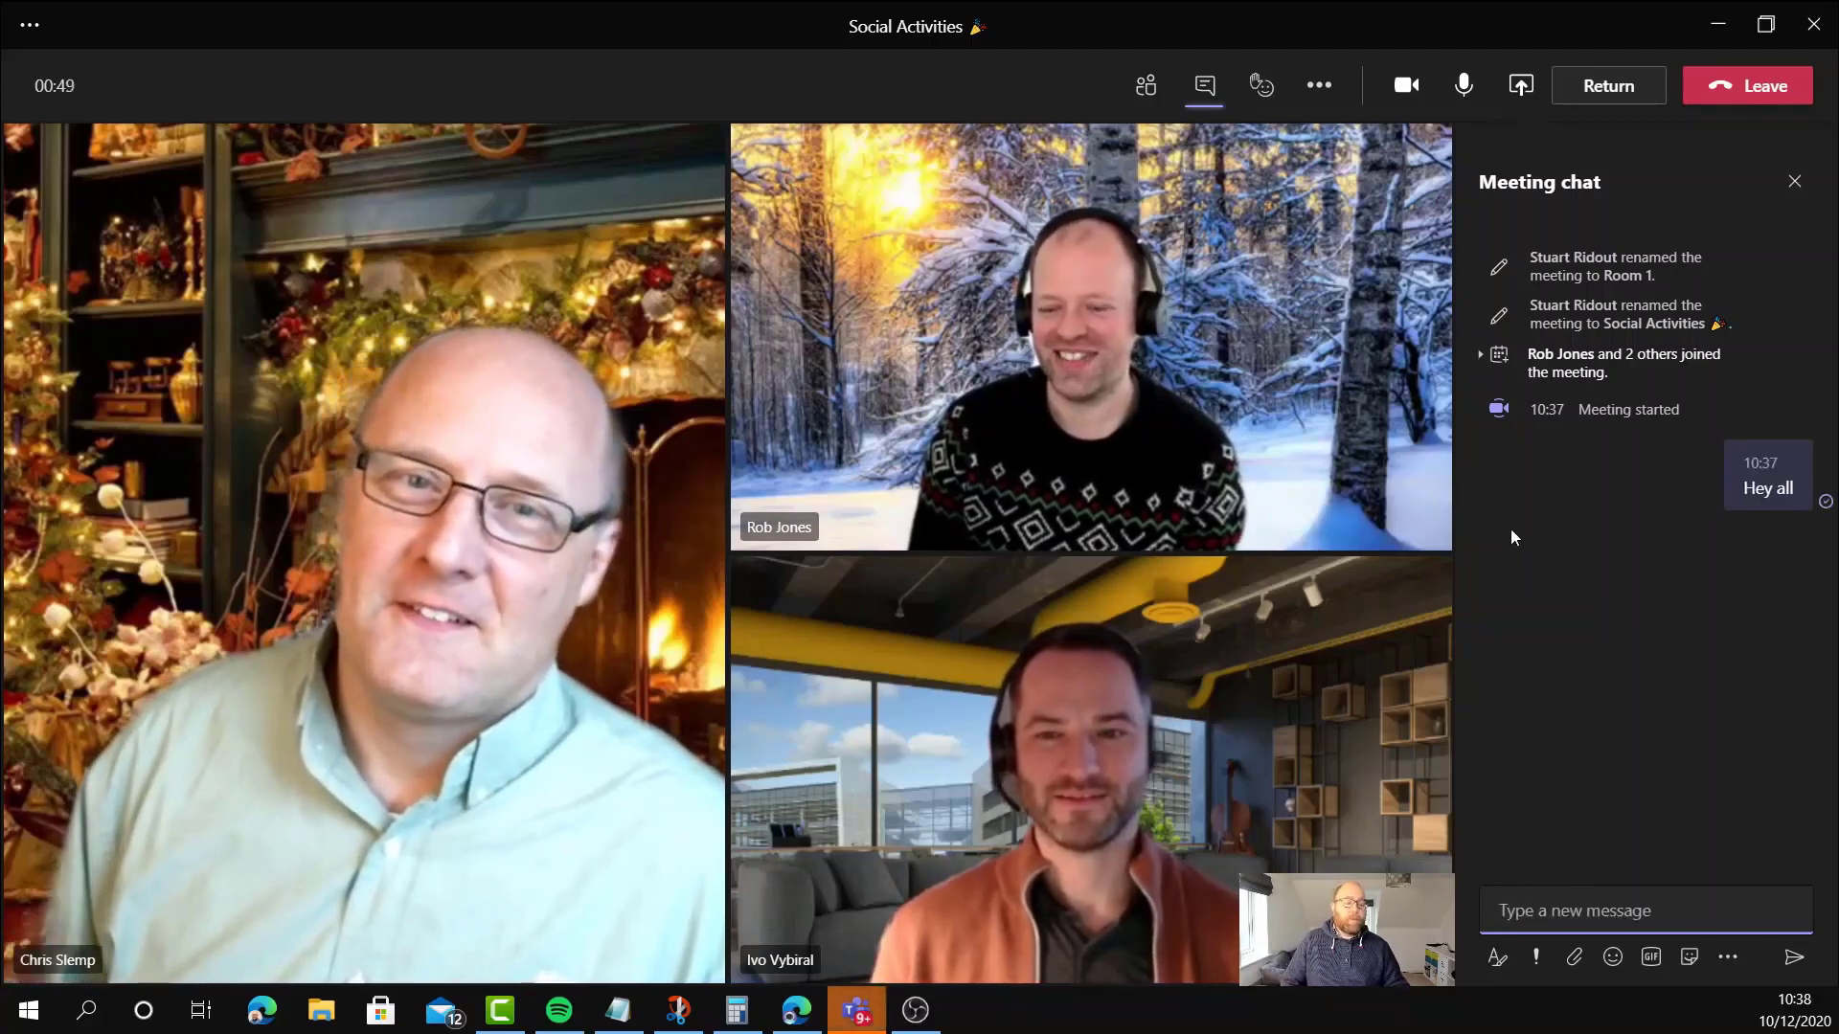
pyautogui.moveTo(1382, 460)
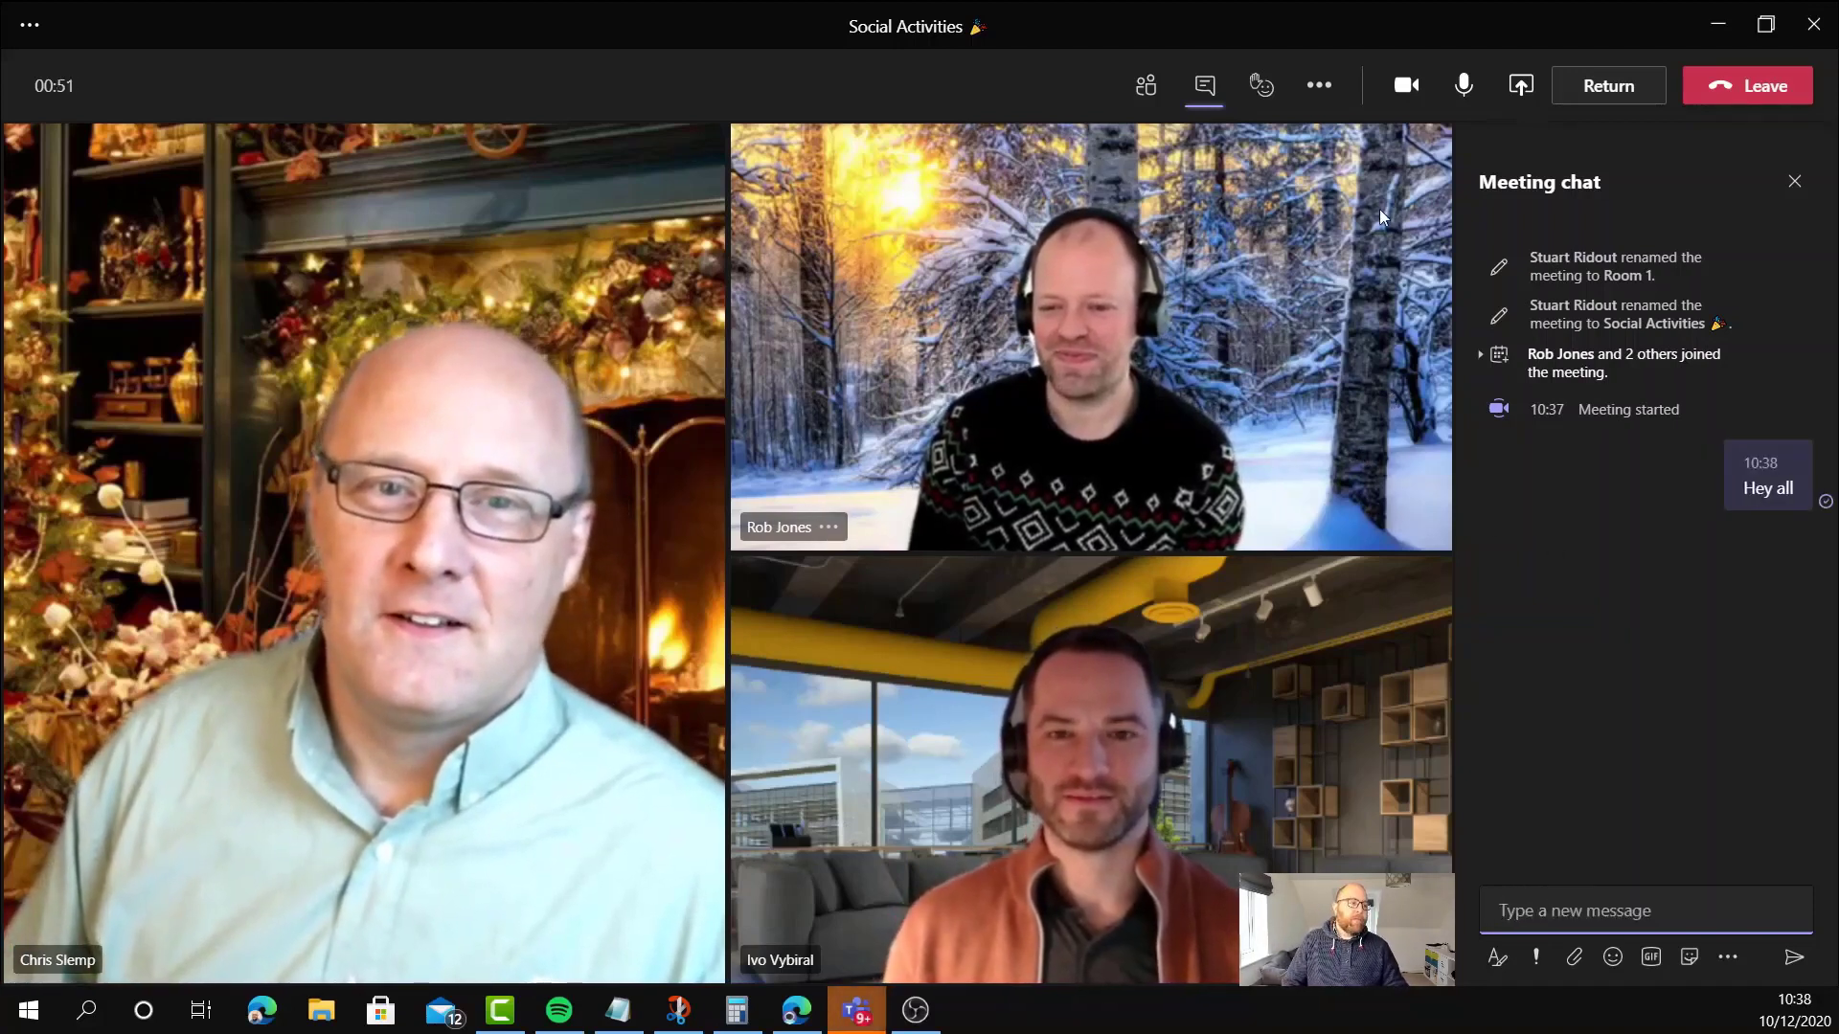
# - Return from the Social Activities breakout room to the main Team improvement brainstorming meeting
pyautogui.click(1261, 86)
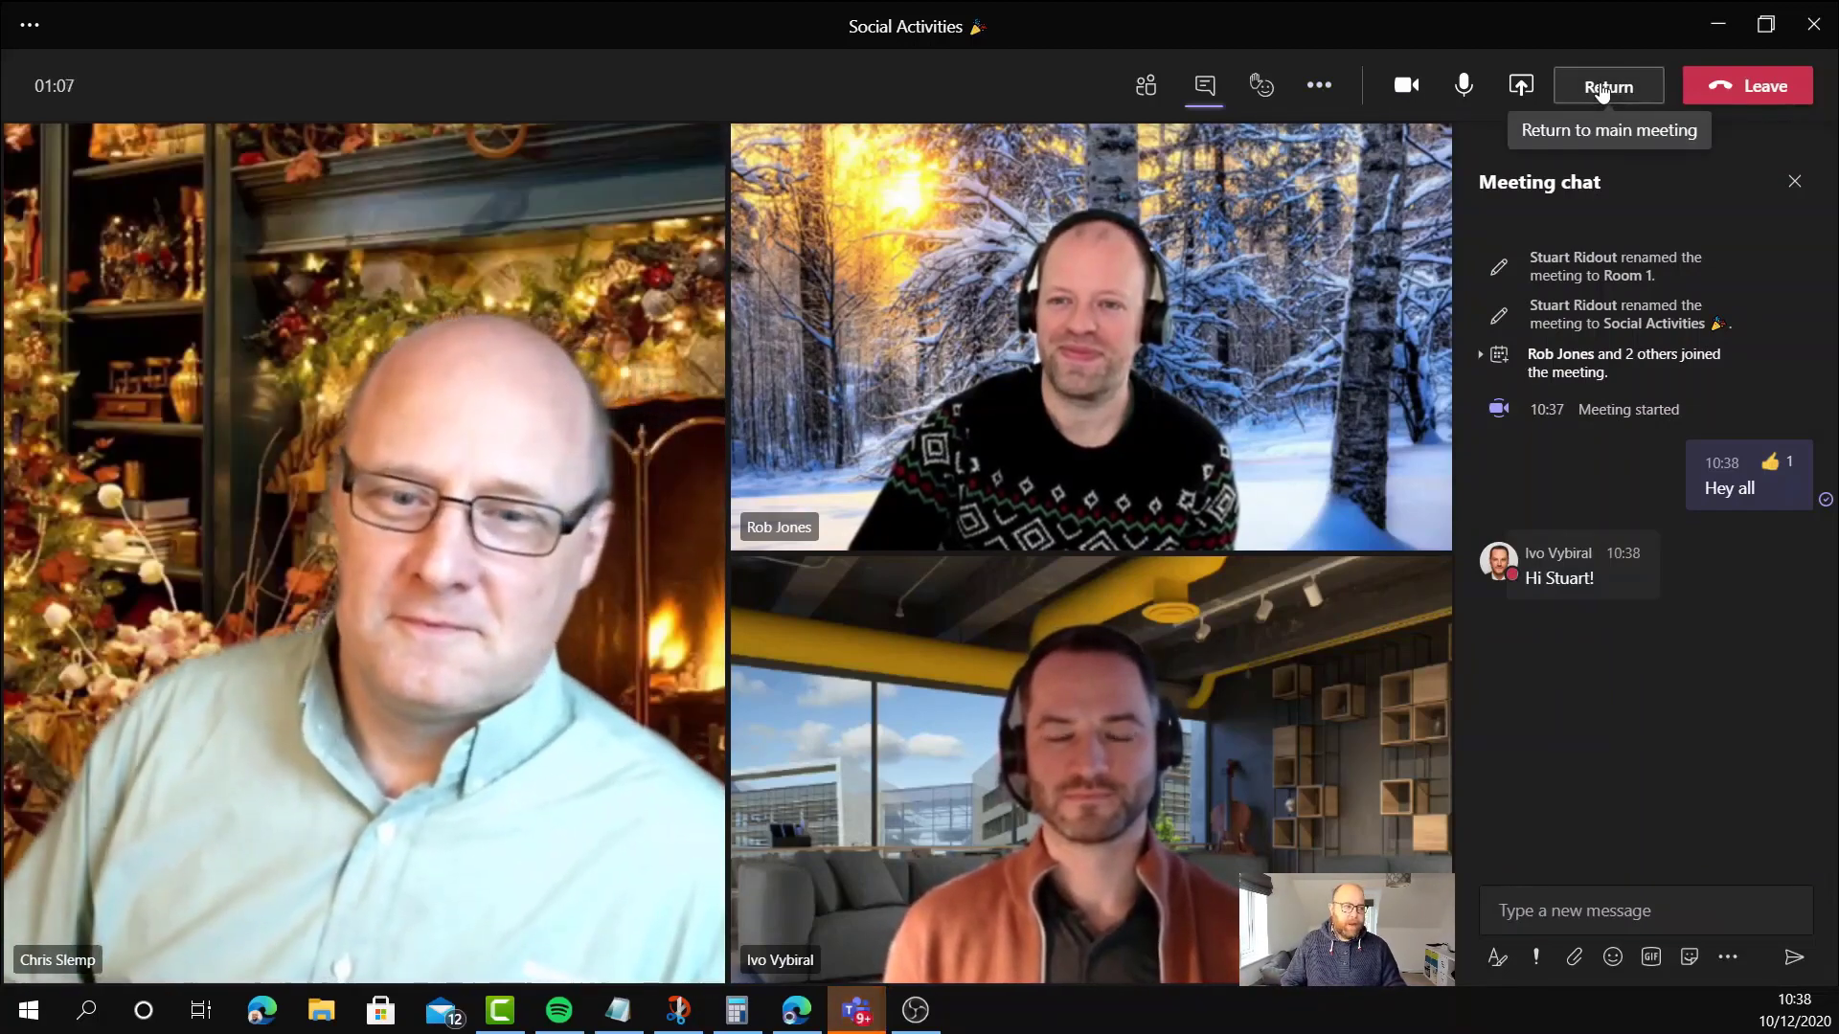
pyautogui.click(1601, 90)
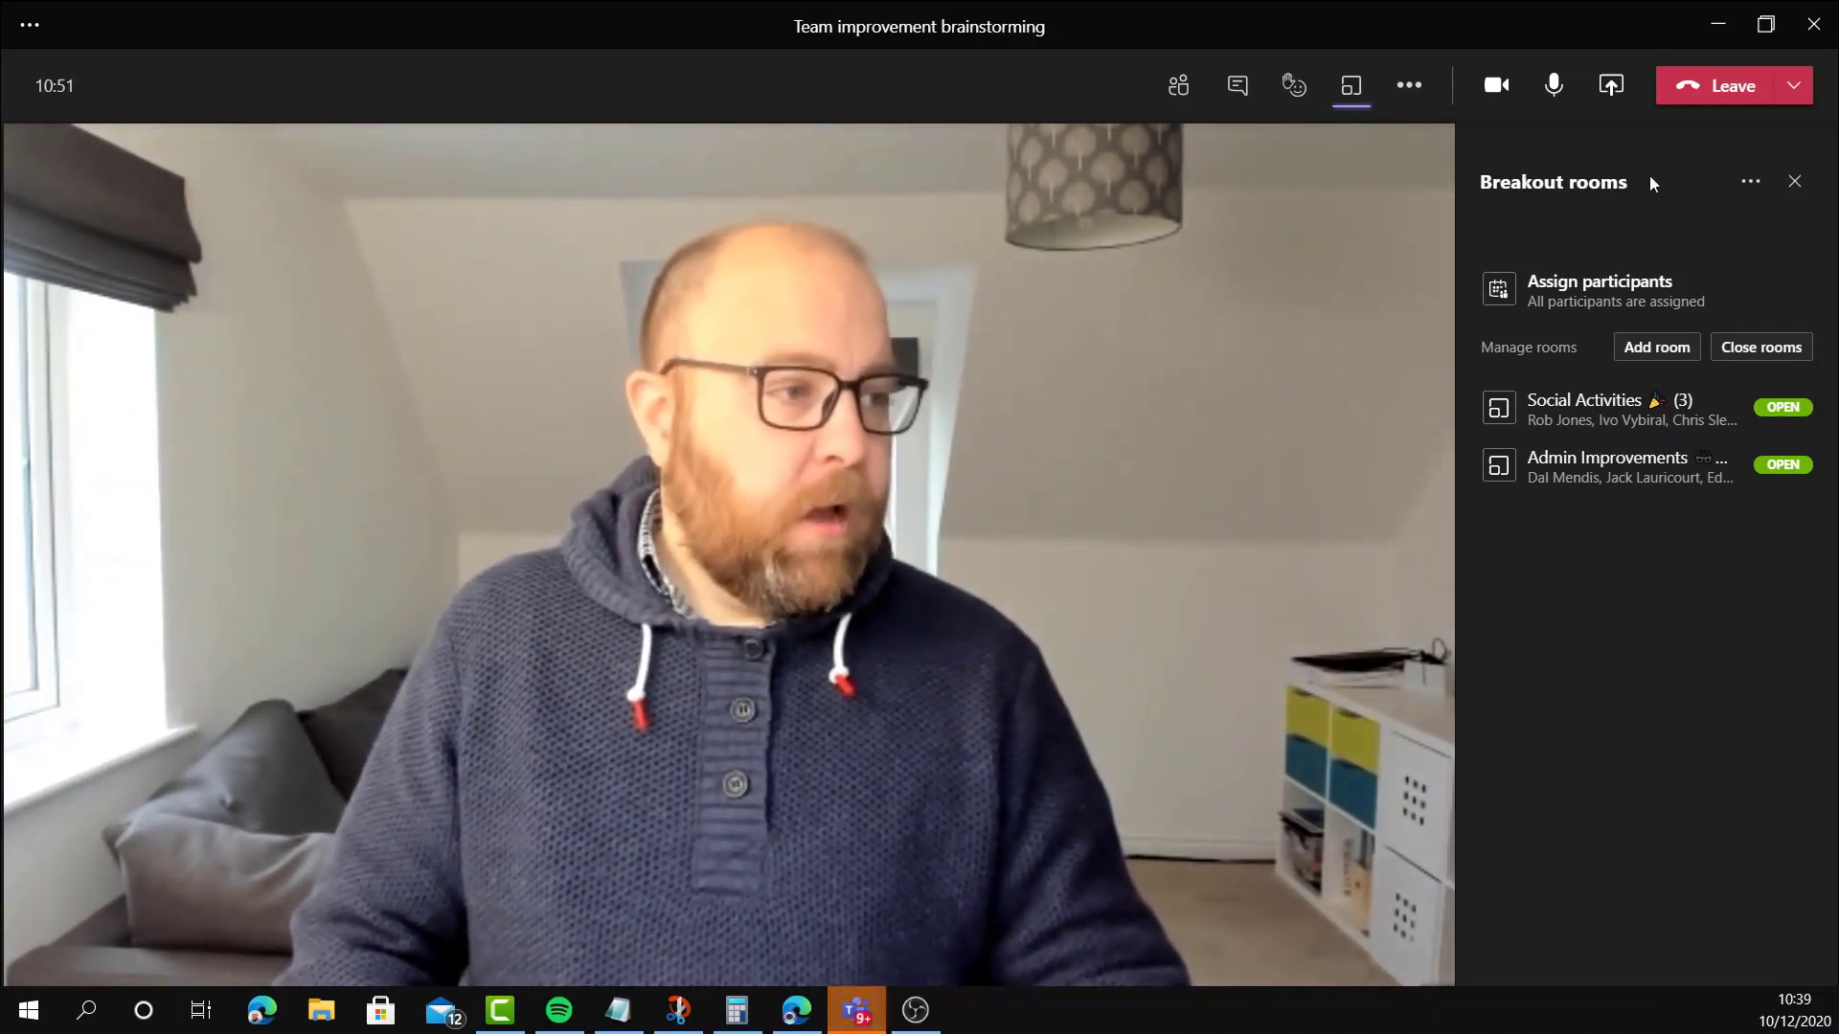
# - Send the announcement "30 seconds left in this session" to all breakout rooms
pyautogui.click(1755, 185)
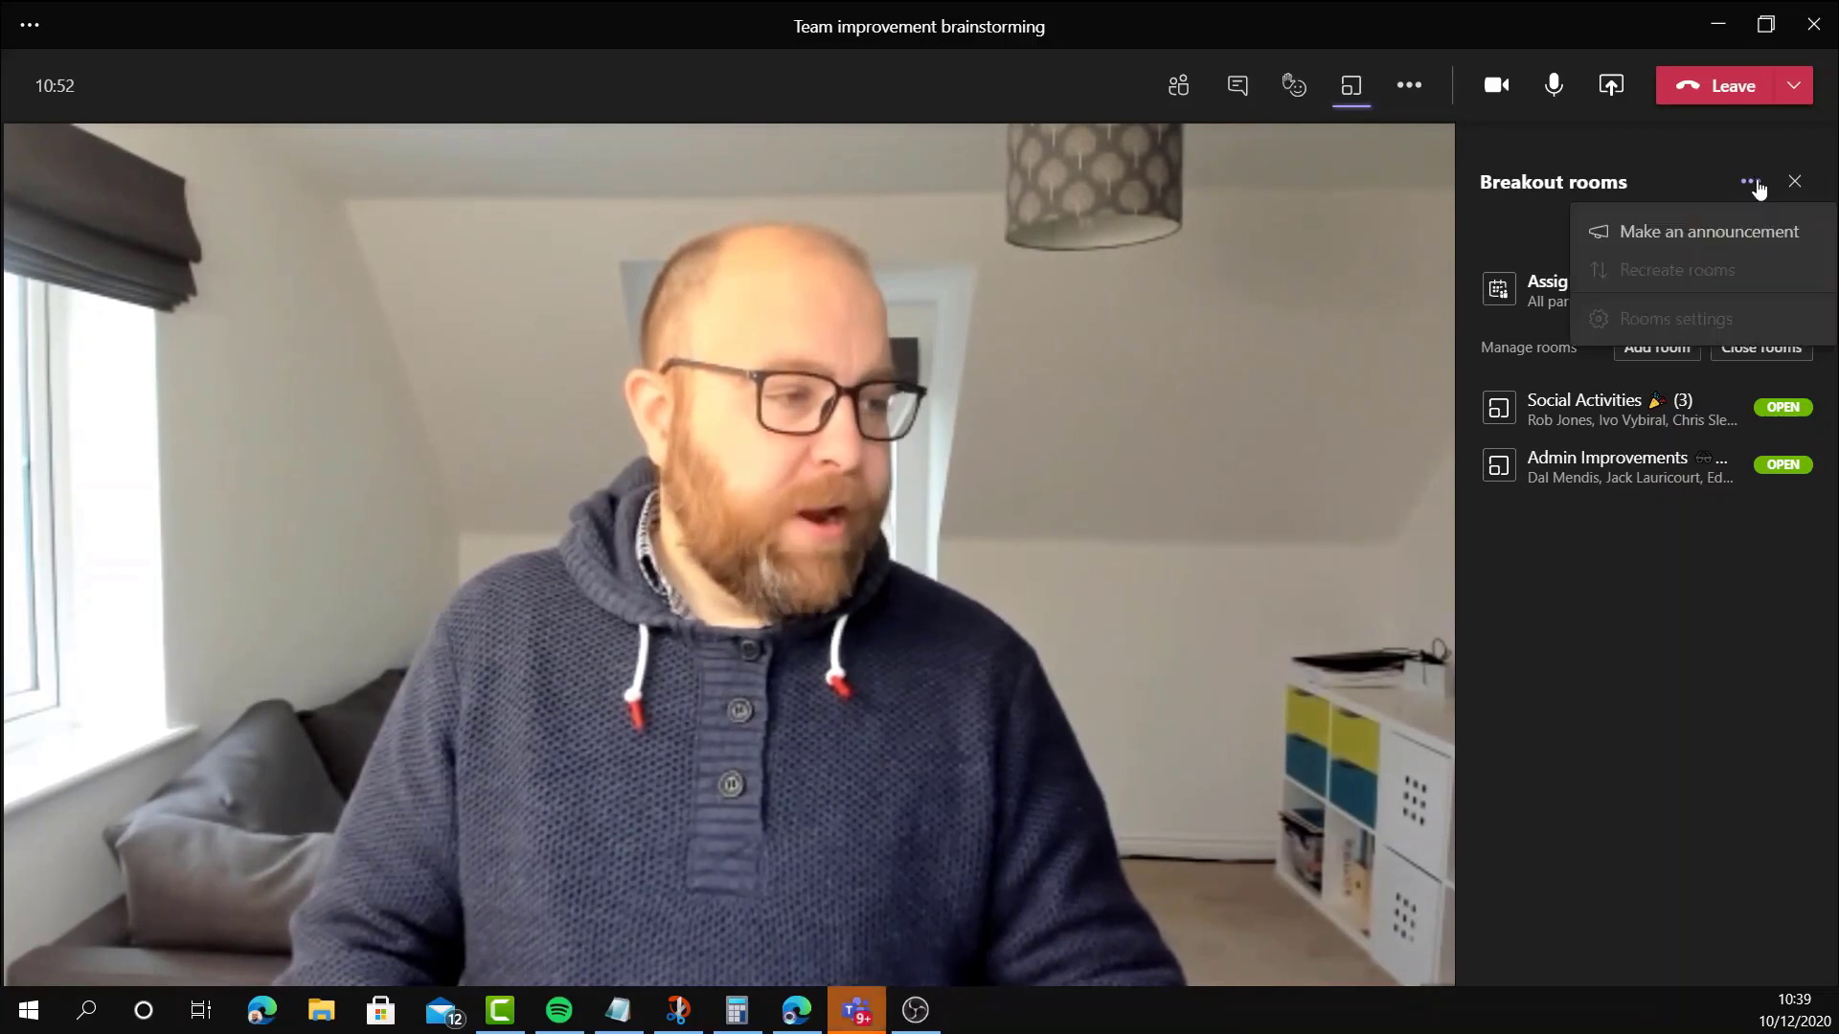
pyautogui.click(1693, 231)
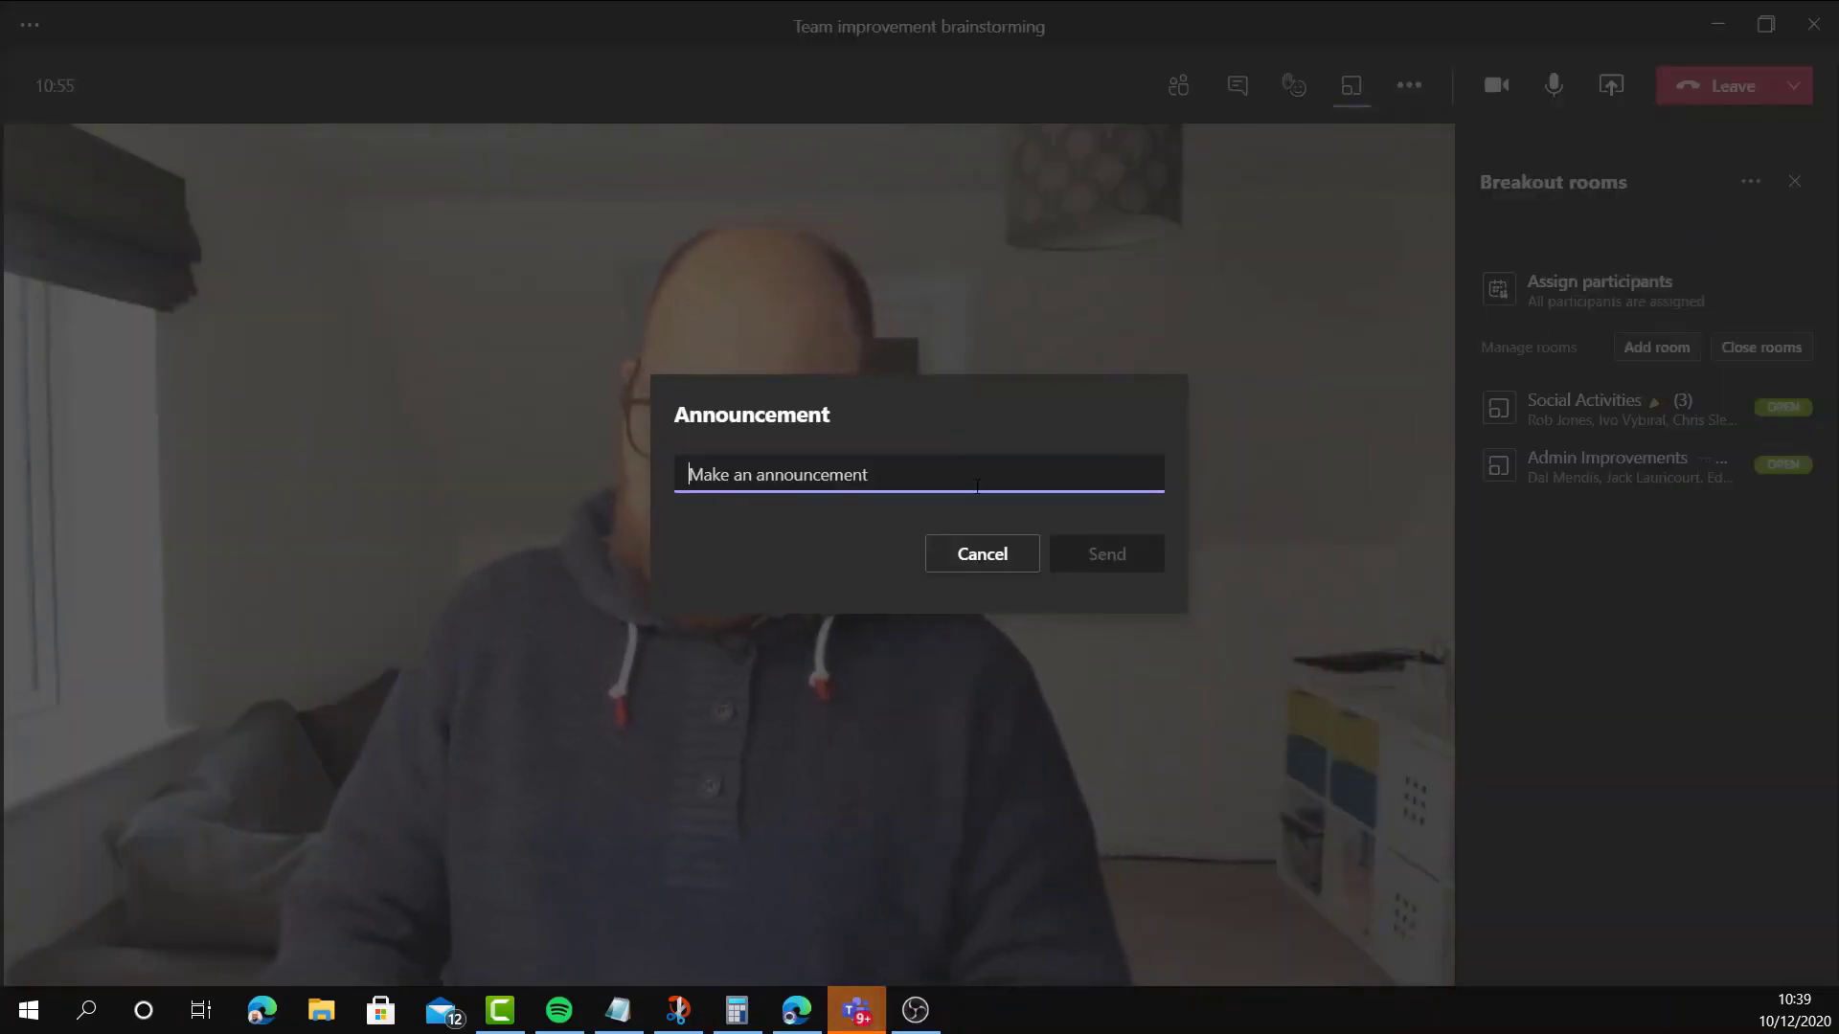
pyautogui.write('30 seconds')
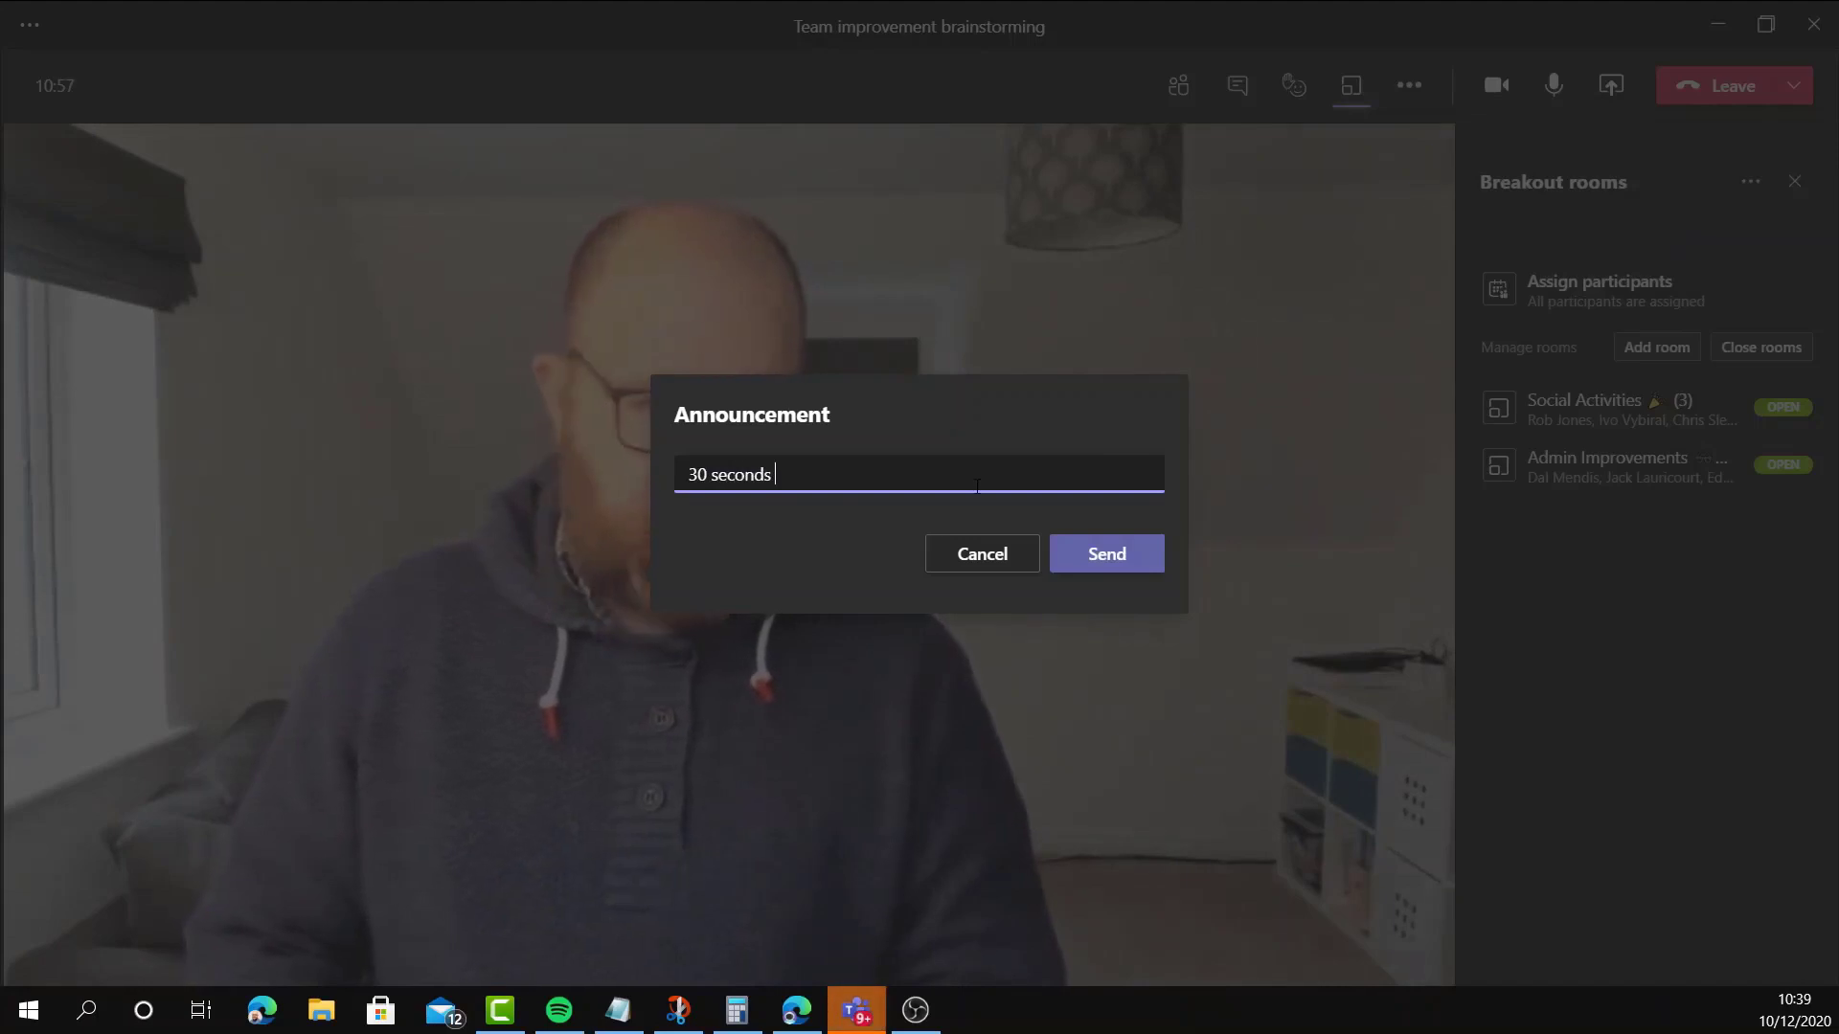
pyautogui.write(' left in this session')
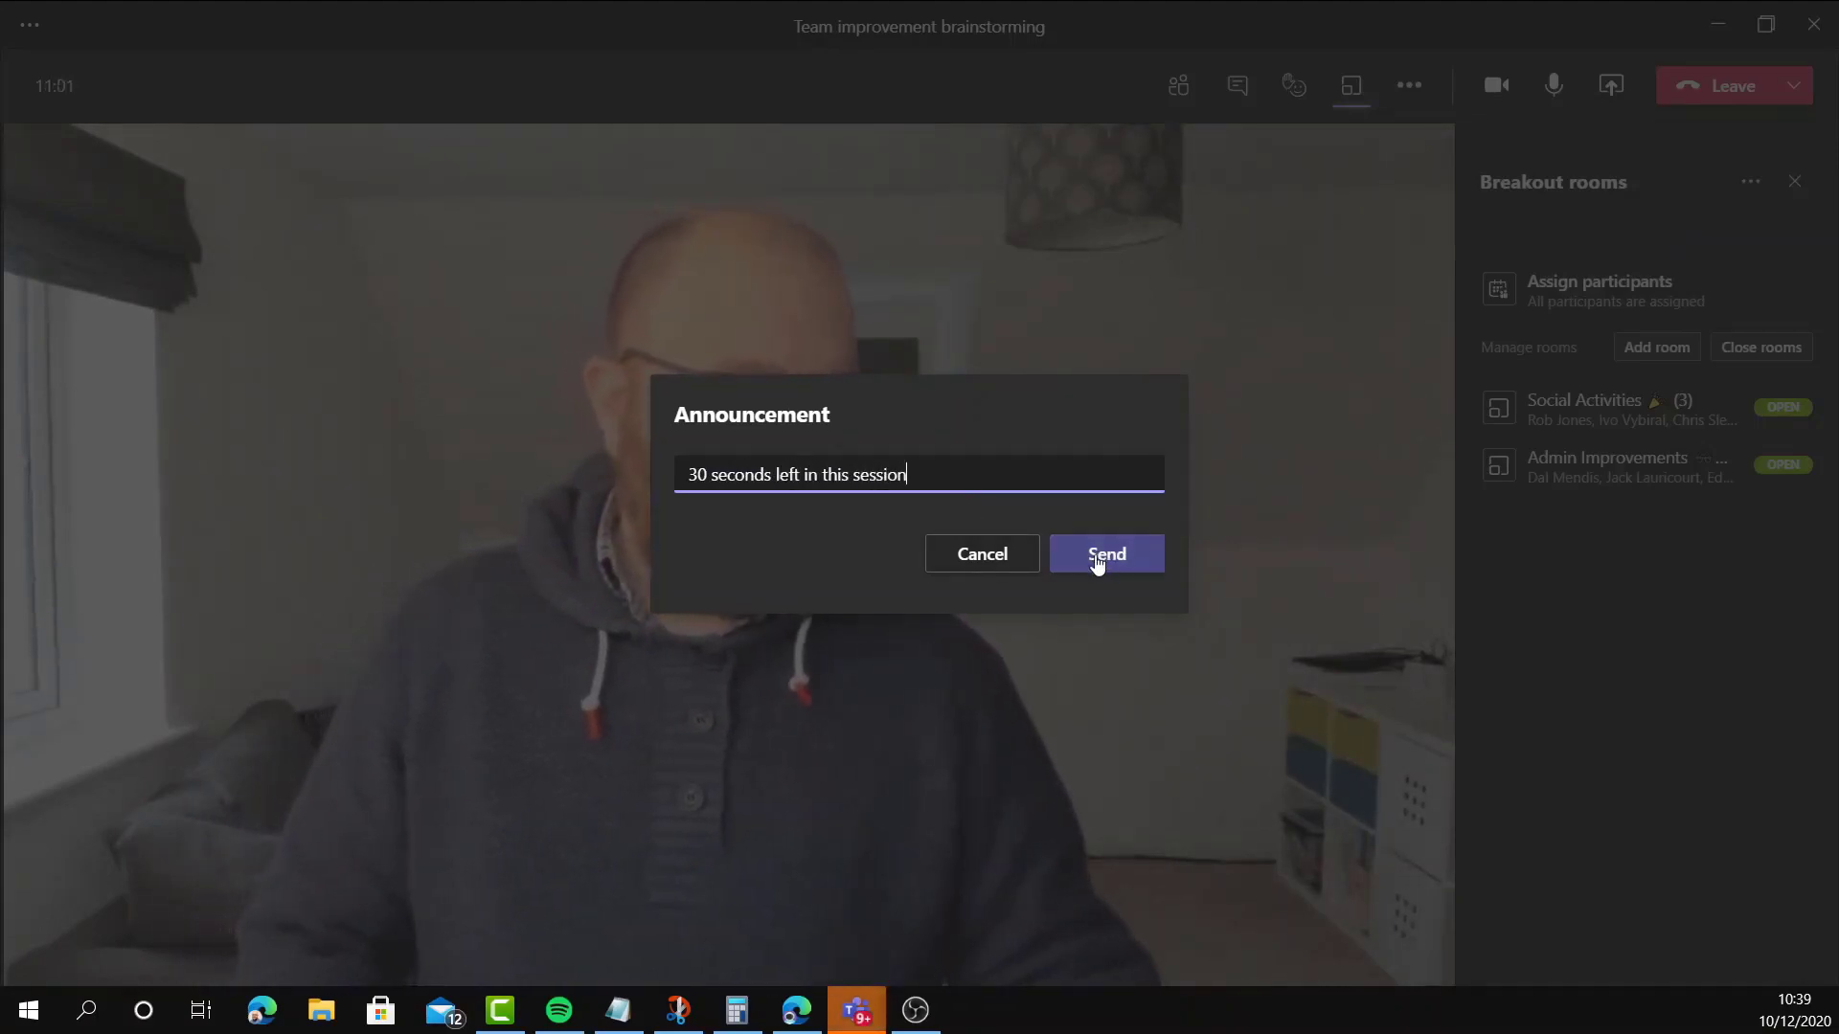
pyautogui.click(1096, 563)
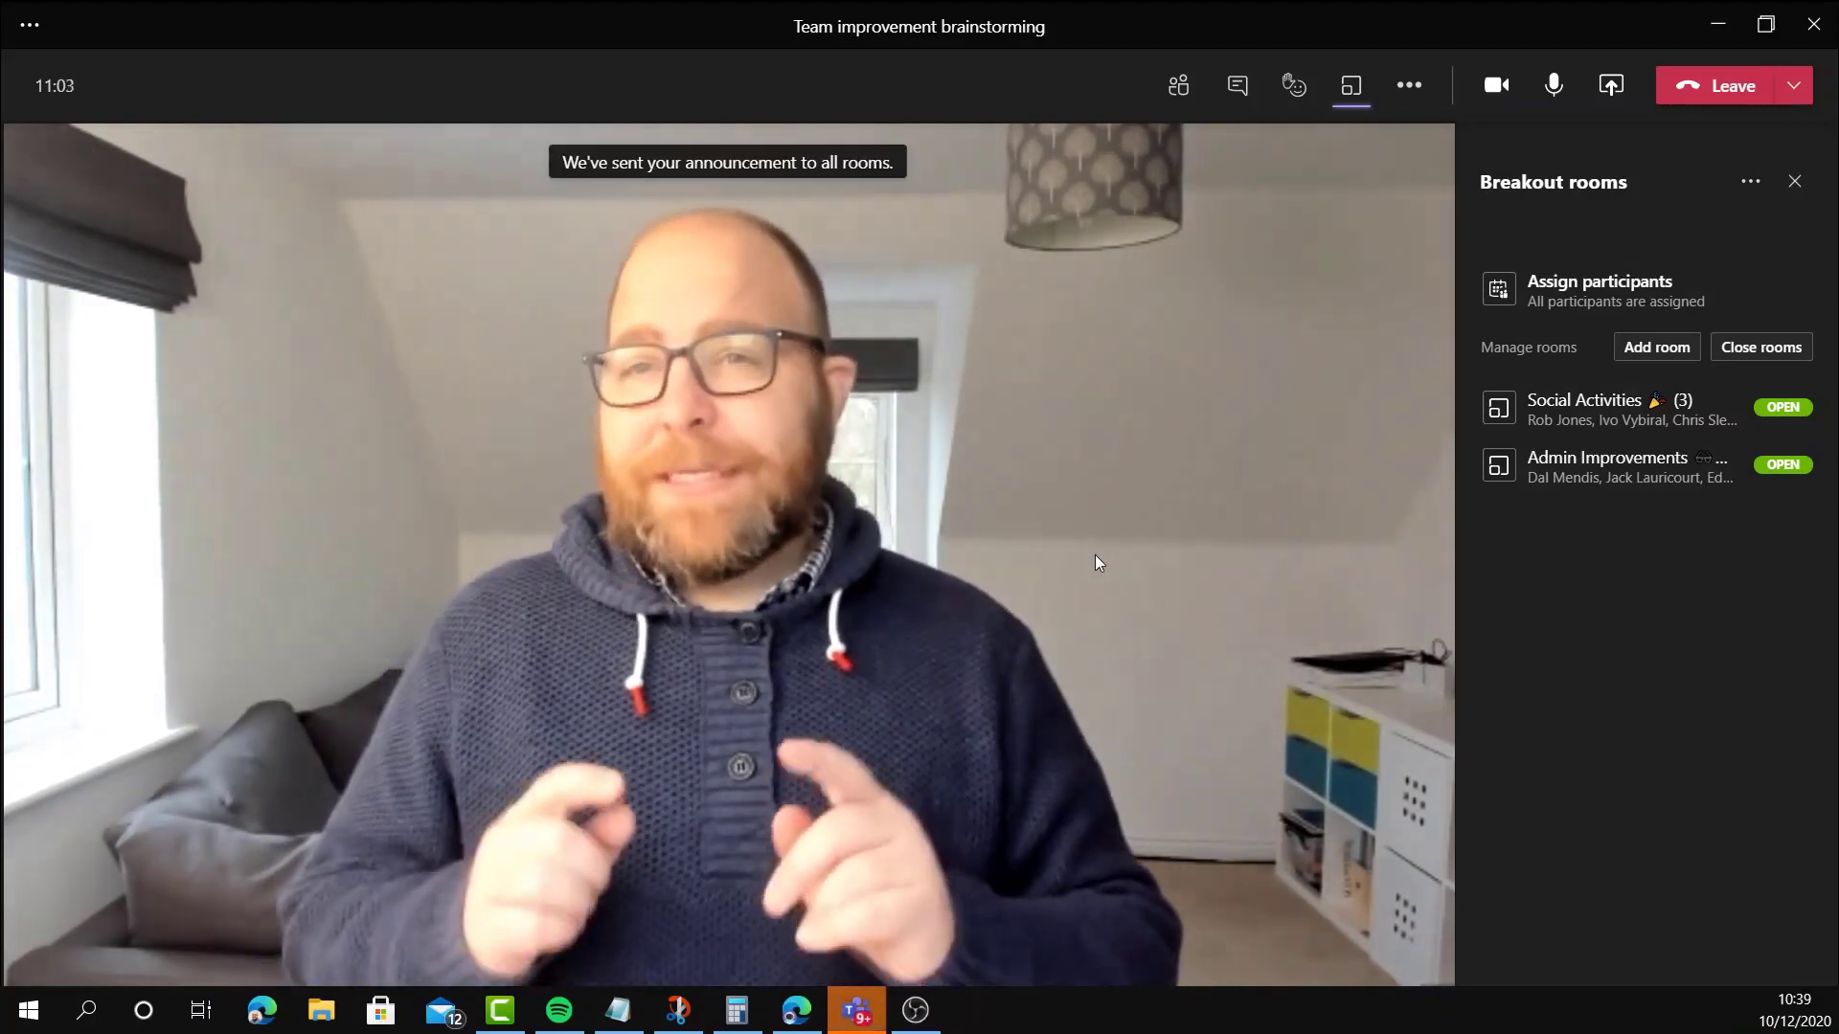